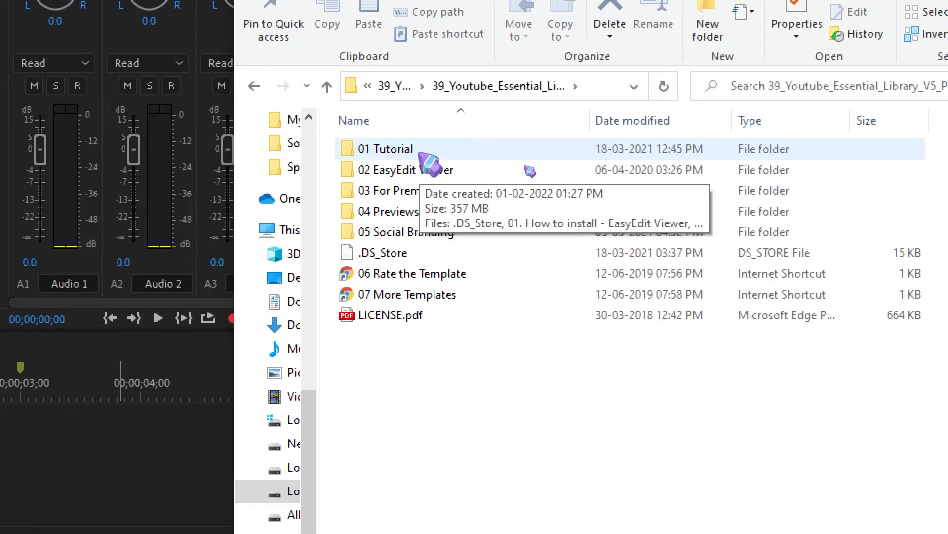
Review the "links - used materials.txt" file in the 01 Tutorial folder, close it and return to the pack's main folder.
double_click(421, 154)
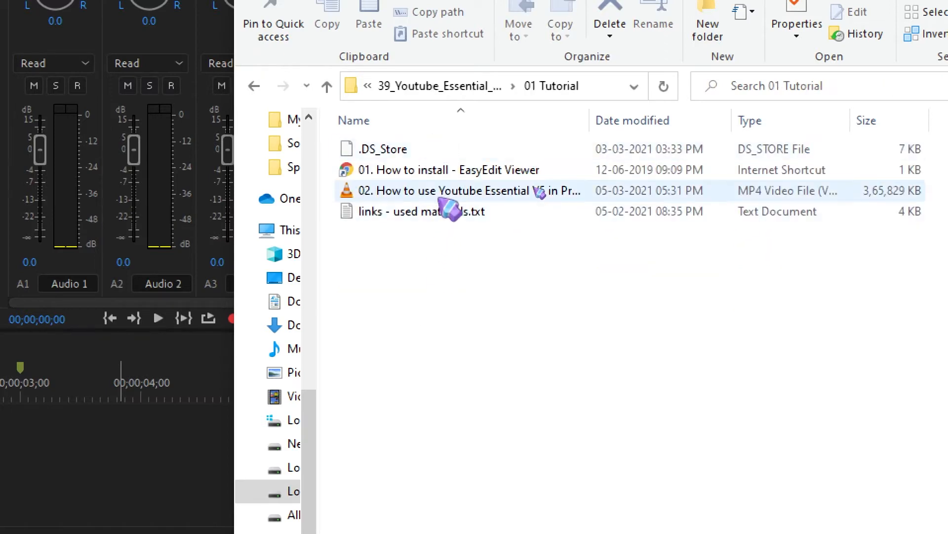
double_click(429, 220)
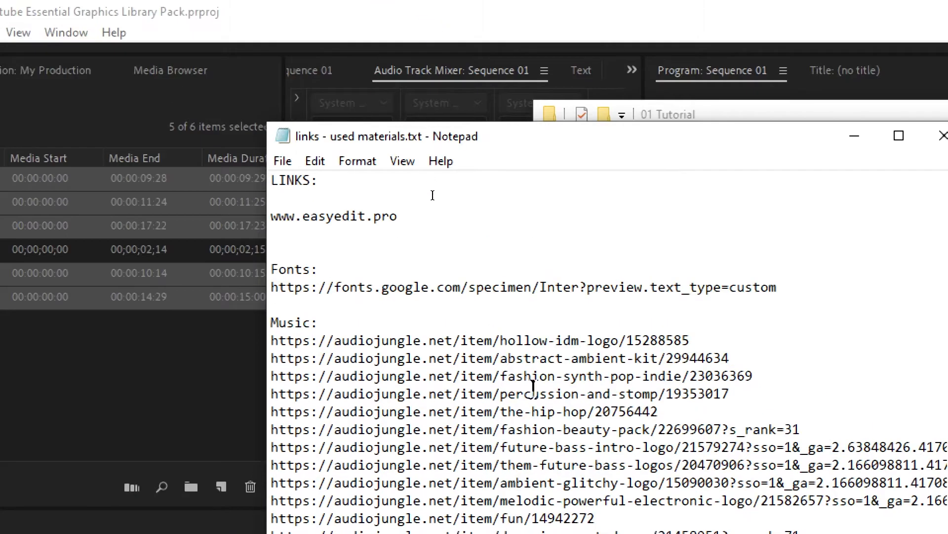
key(alt+F4)
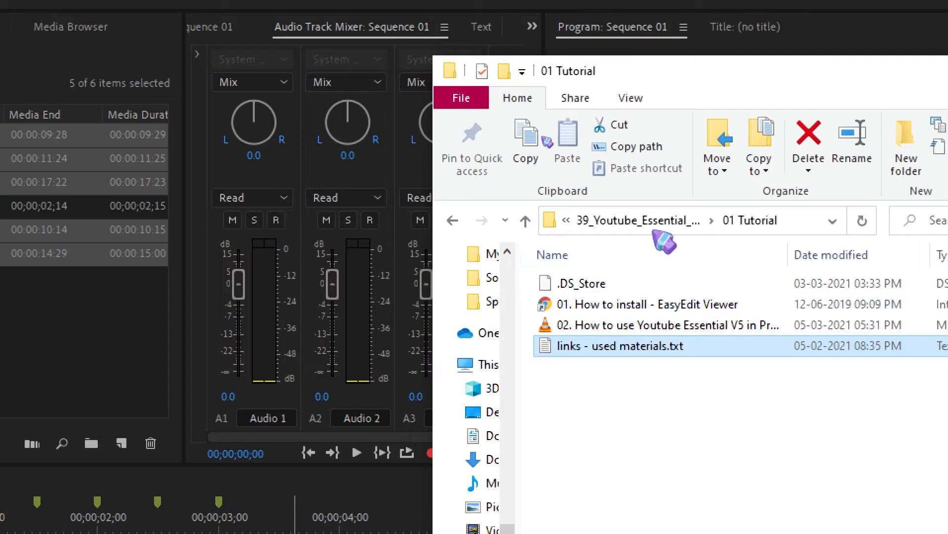
click(656, 225)
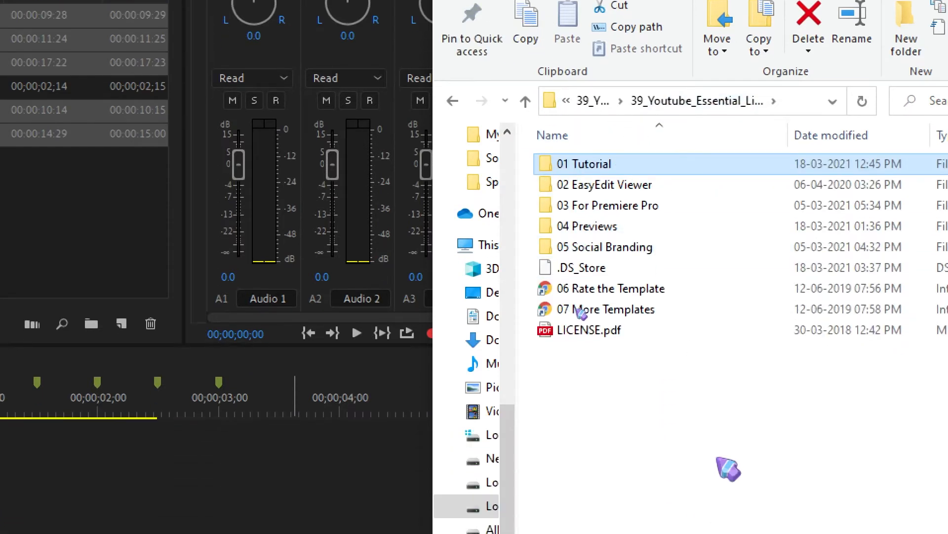
Examine the 03 For Premiere Pro folder, including its Youtube Essential Library Pr subfolder and the v5 install file.
click(644, 191)
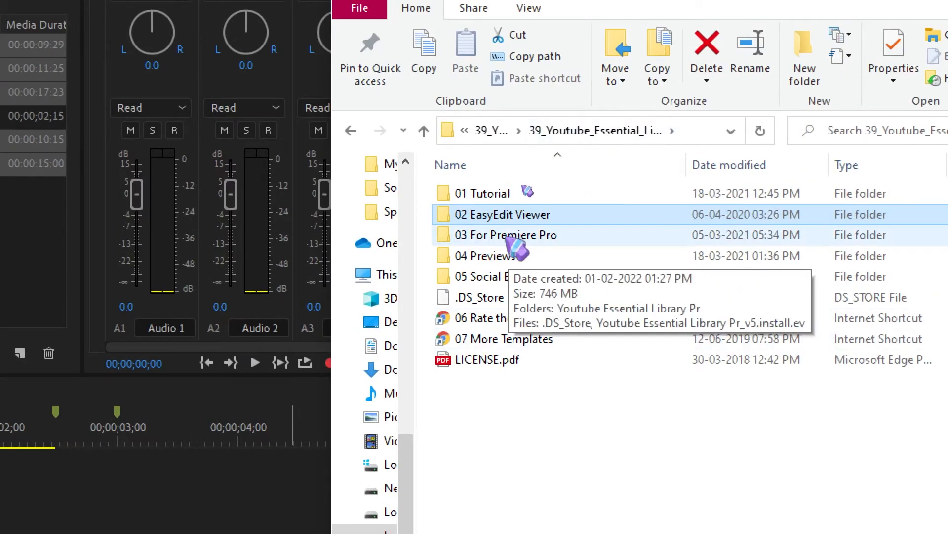
double_click(512, 240)
double_click(539, 197)
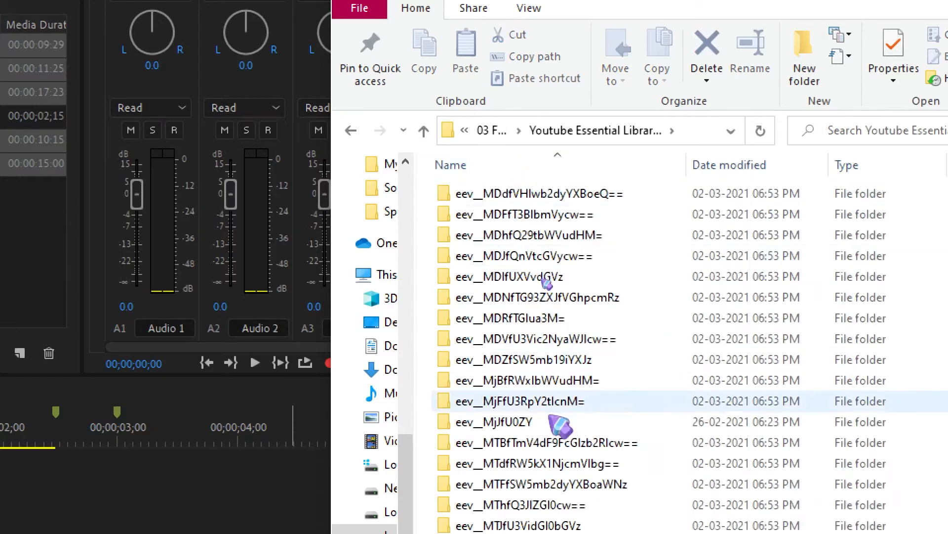
click(491, 130)
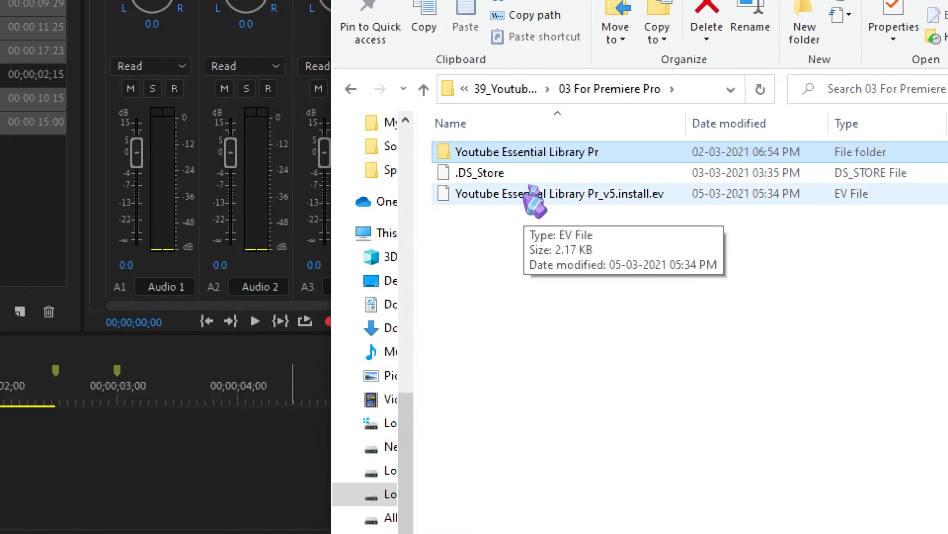
click(533, 195)
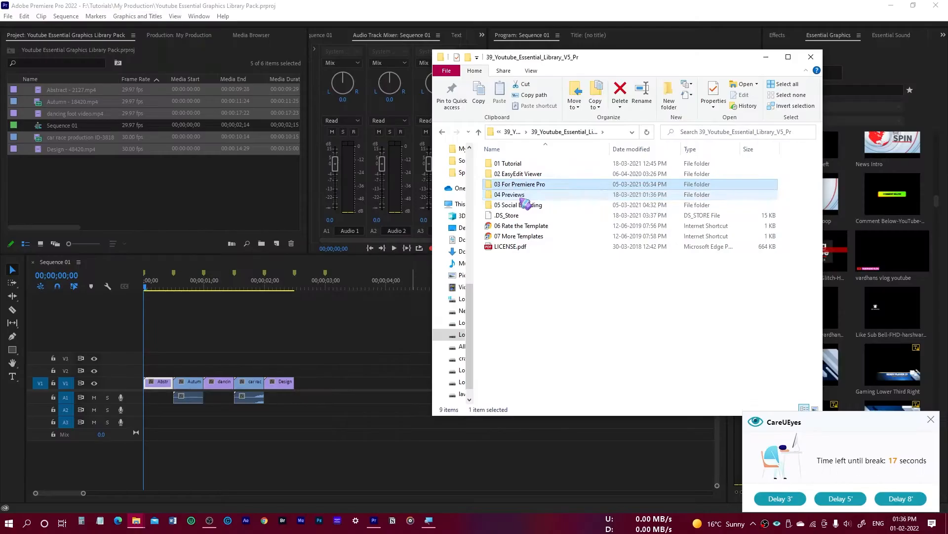
Look through the 04 Previews folder with its catalog shortcut, and return to the pack's main folder.
double_click(520, 196)
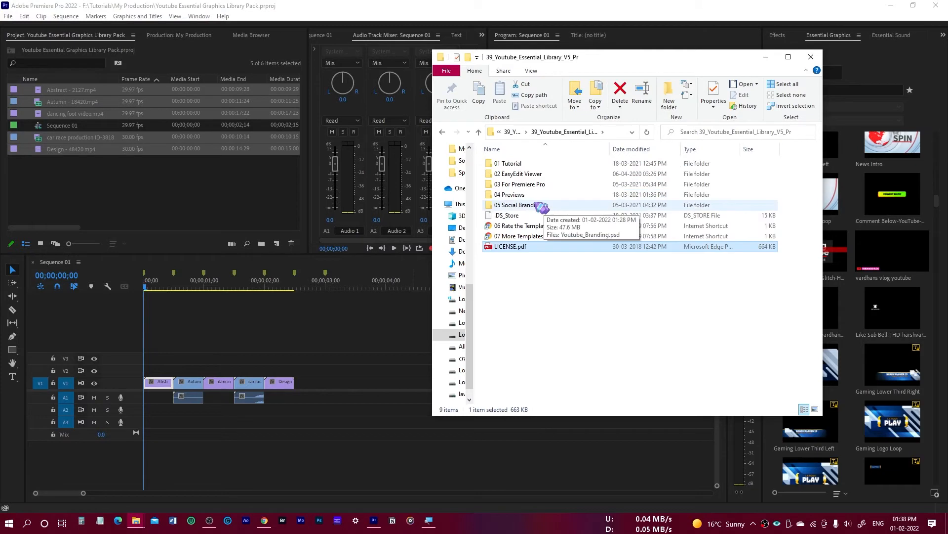
double_click(526, 186)
click(583, 186)
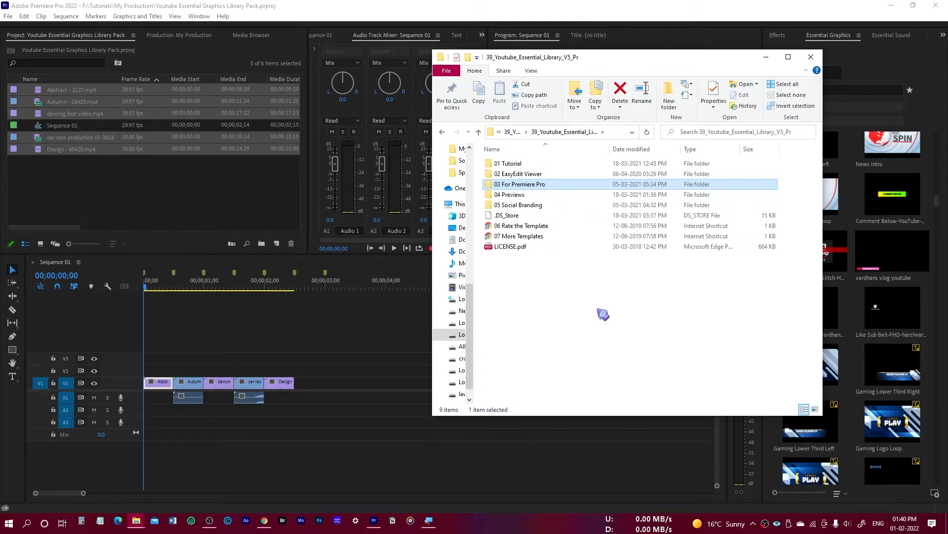
Open the EasyEdit Viewer installation help from the 01 Tutorial folder and go to the Windows installation article.
double_click(527, 168)
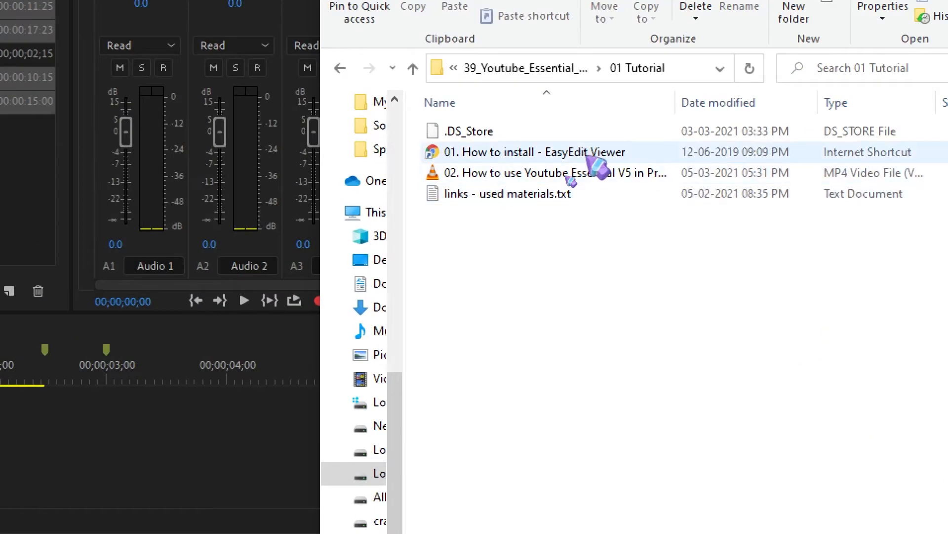
click(568, 175)
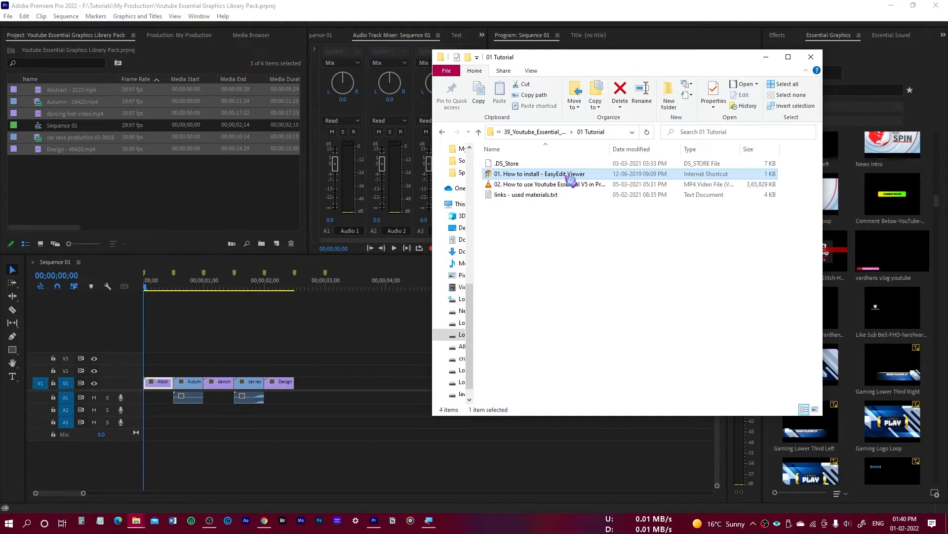
double_click(570, 179)
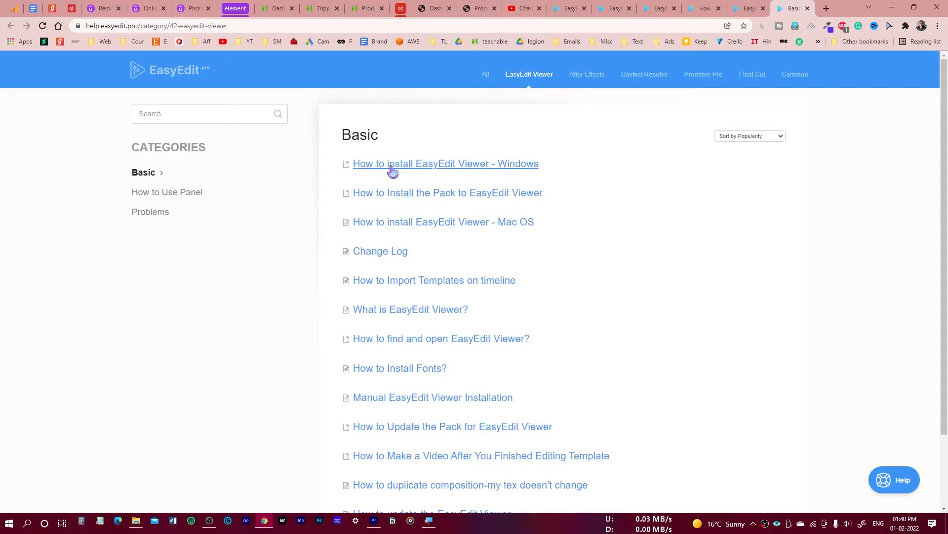
click(411, 170)
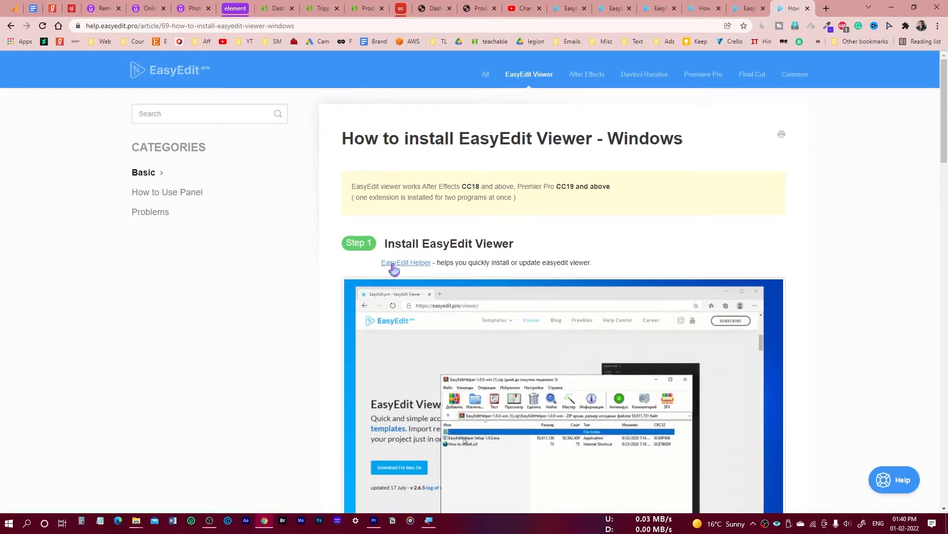
Follow the EasyEdit Helper link, reach the Viewer page through the site's home page, and download the Windows version.
click(401, 265)
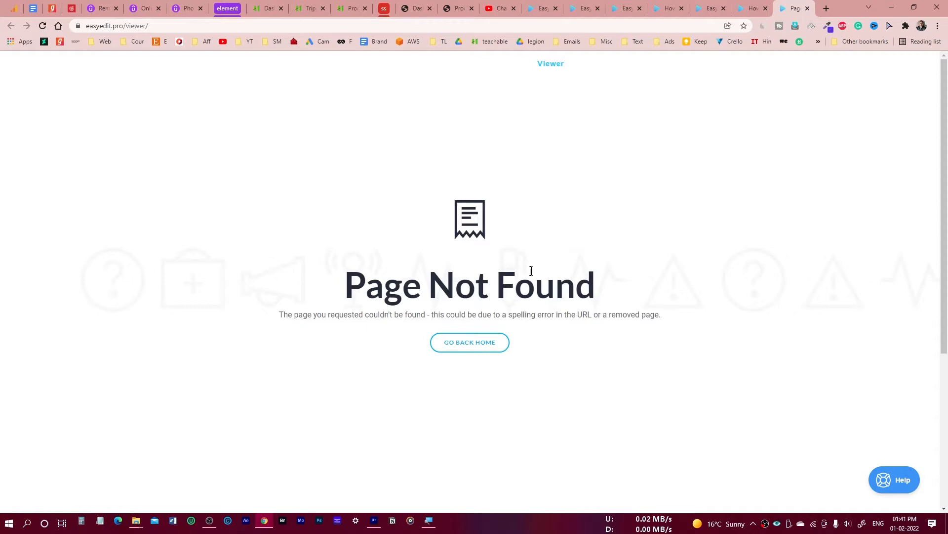
click(485, 349)
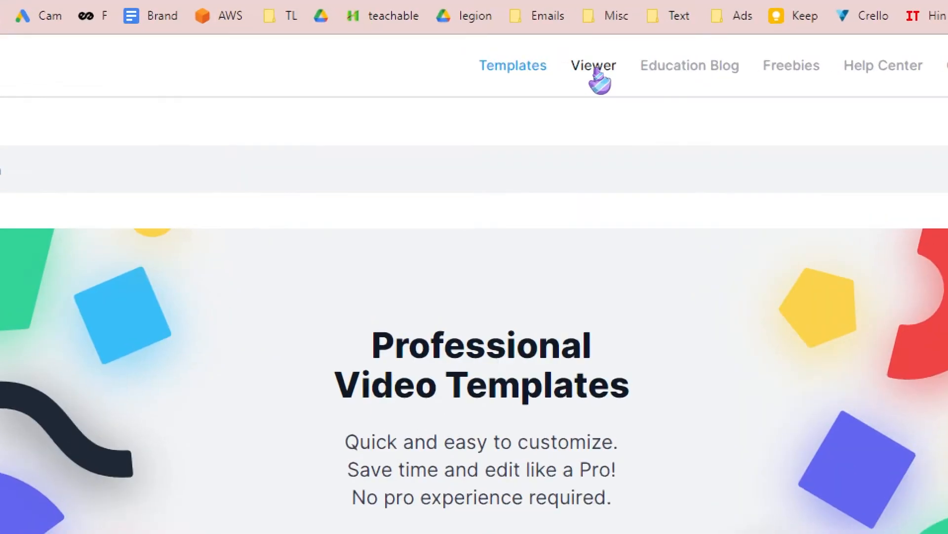
click(596, 69)
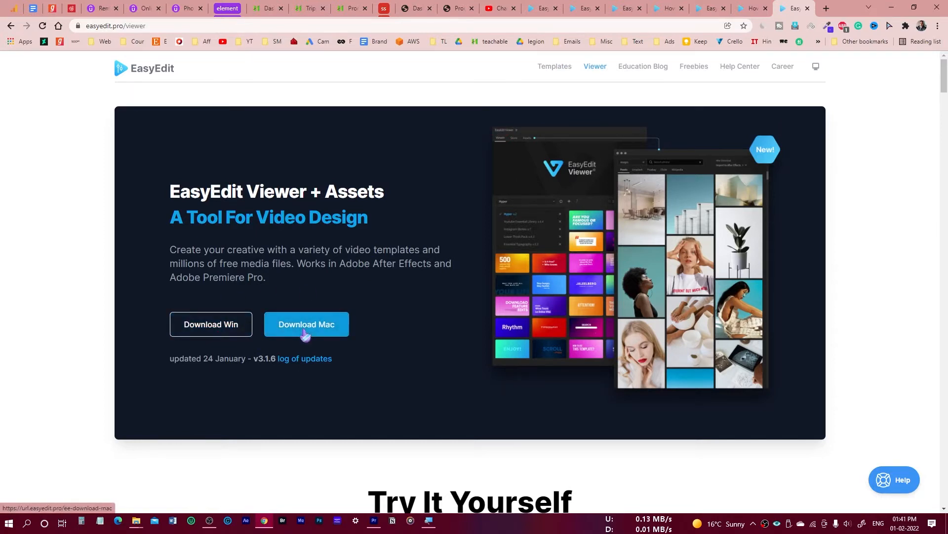
click(226, 330)
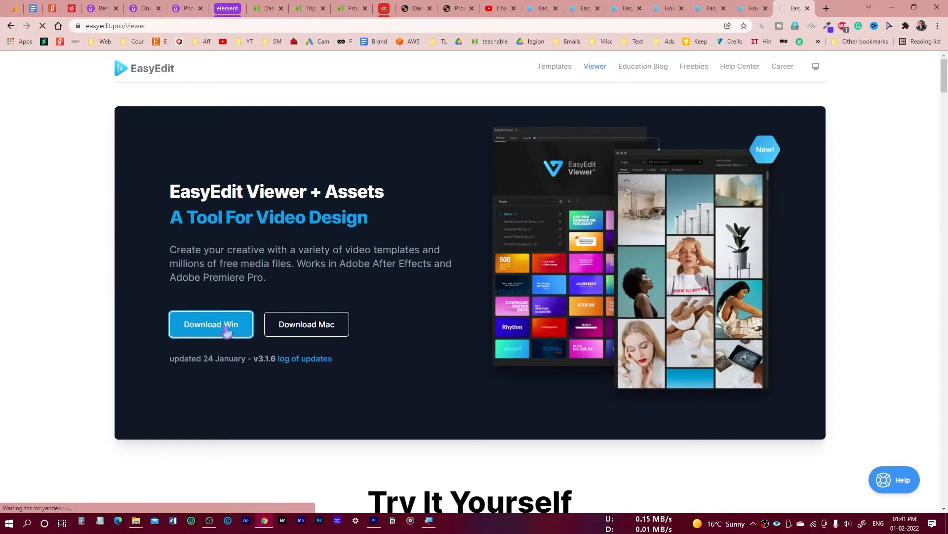
click(470, 304)
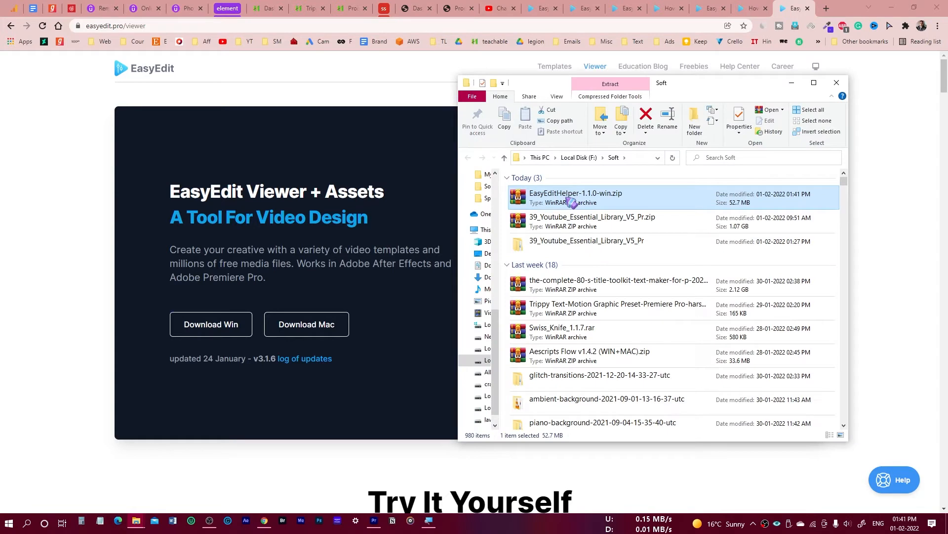
Extract EasyEditHelper-1.1.0-win.zip into its own folder and open the inner EasyEditHelper-1.1.0-win folder.
right_click(567, 198)
click(526, 260)
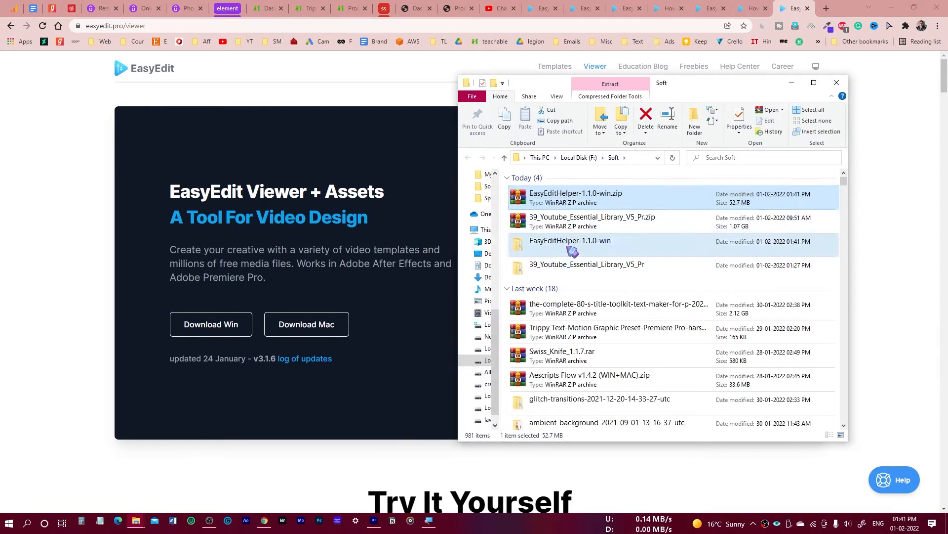
double_click(563, 245)
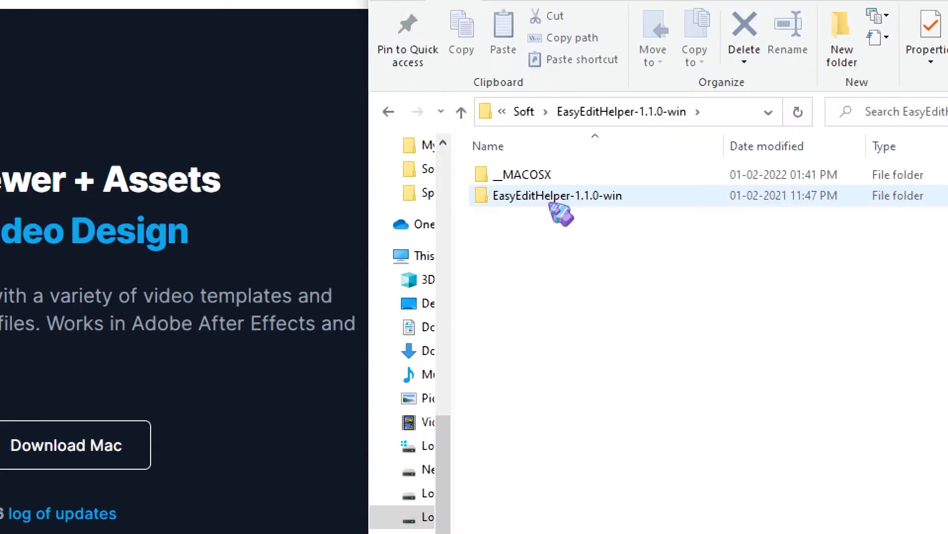
double_click(554, 202)
Install EasyEditHelper with its 1.1.0 setup program and launch it on completion.
click(596, 200)
double_click(601, 198)
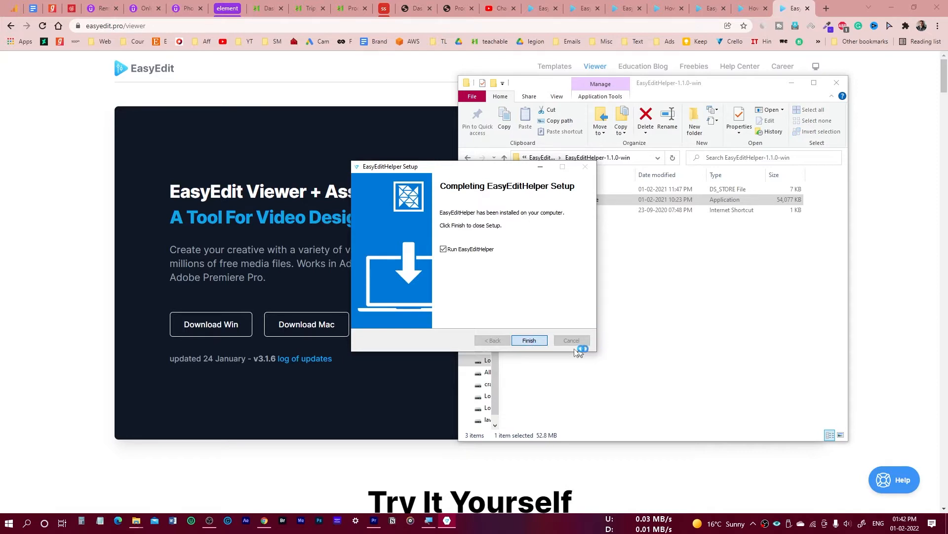
click(531, 341)
click(478, 311)
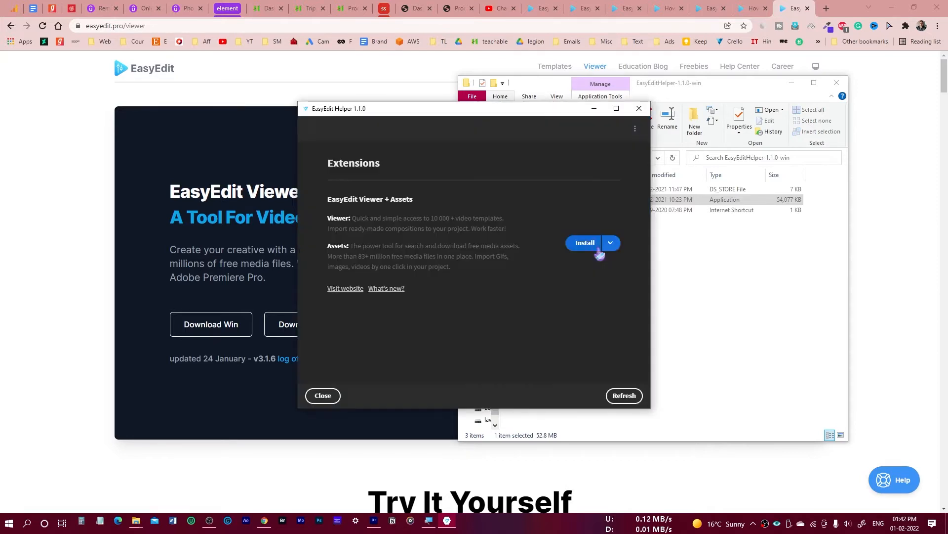
Install the EasyEdit Viewer + Assets extension, apply the update to 3.1.6, and close EasyEdit Helper.
click(612, 243)
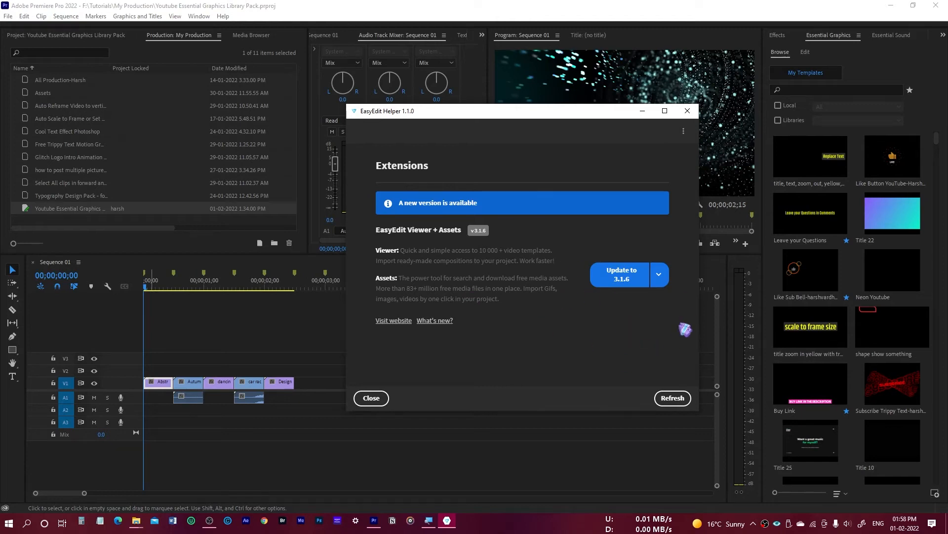
click(626, 284)
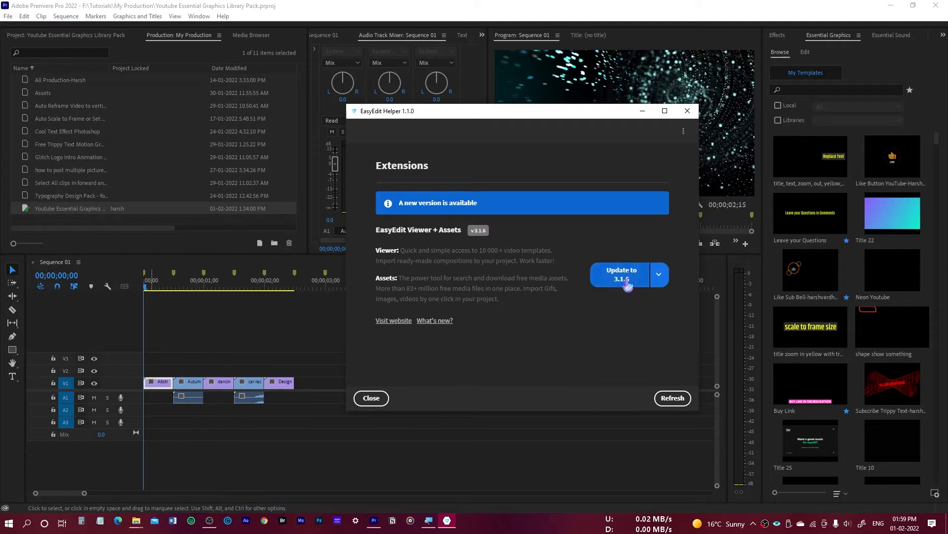
click(621, 279)
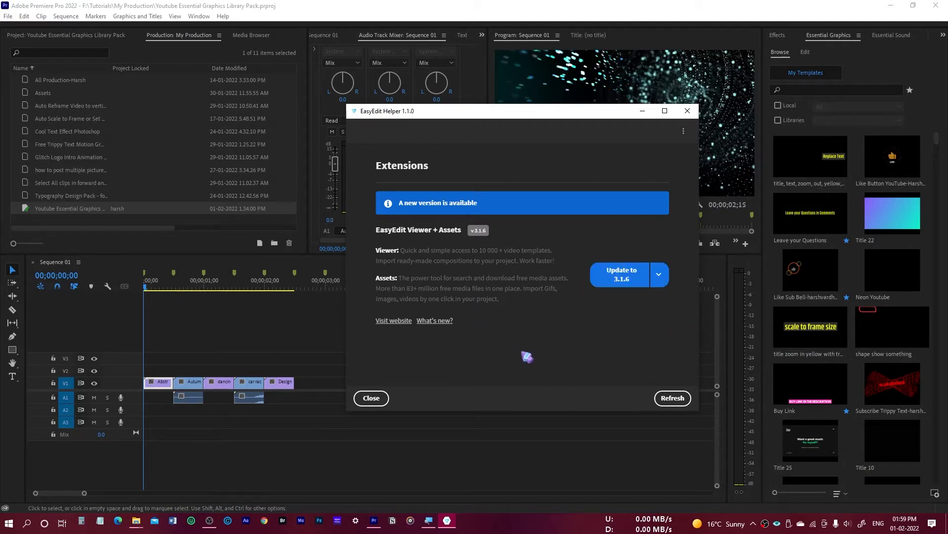
click(371, 398)
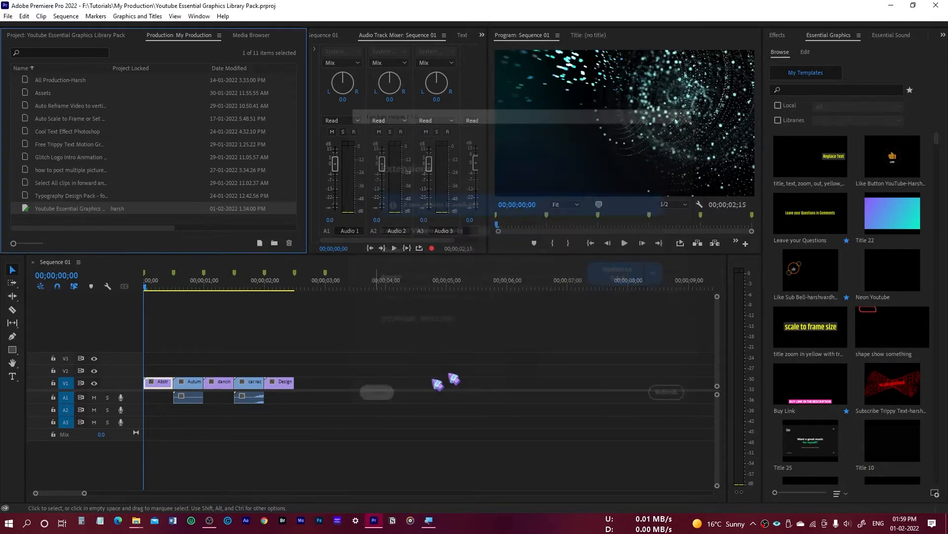
Check in Premiere Pro whether any installed extensions are available.
click(199, 16)
mouse_move(221, 29)
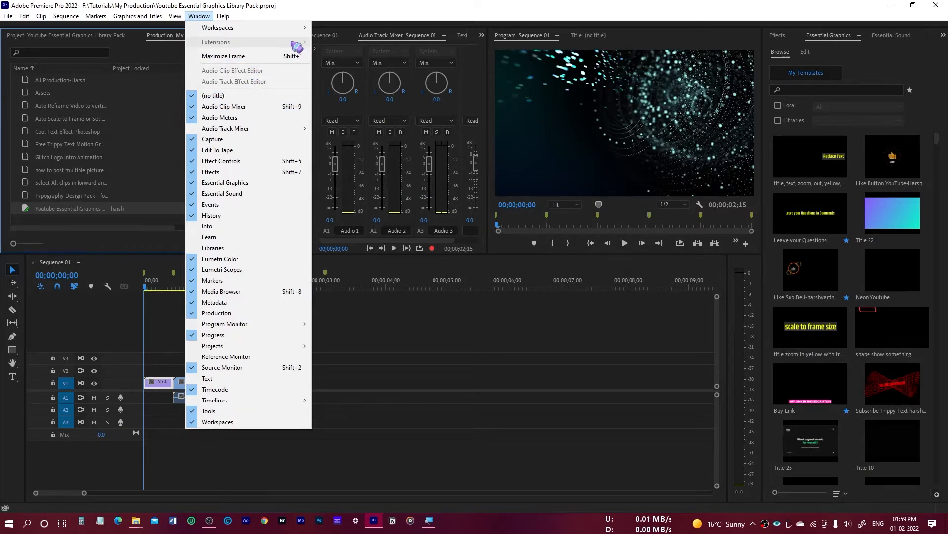
click(311, 3)
click(201, 17)
mouse_move(280, 29)
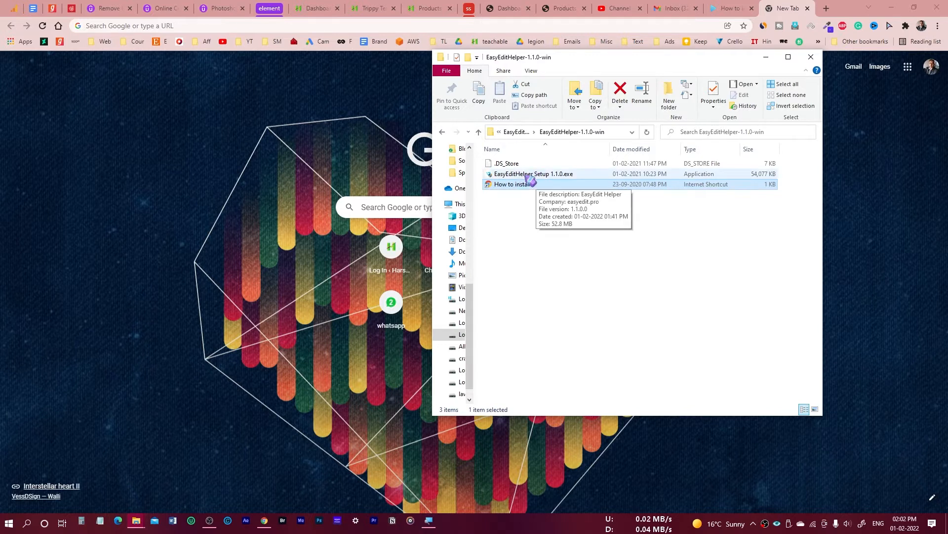
Run EasyEditHelper Setup 1.1.0.exe again, finish the installation, and close the EasyEdit Helper window.
double_click(528, 175)
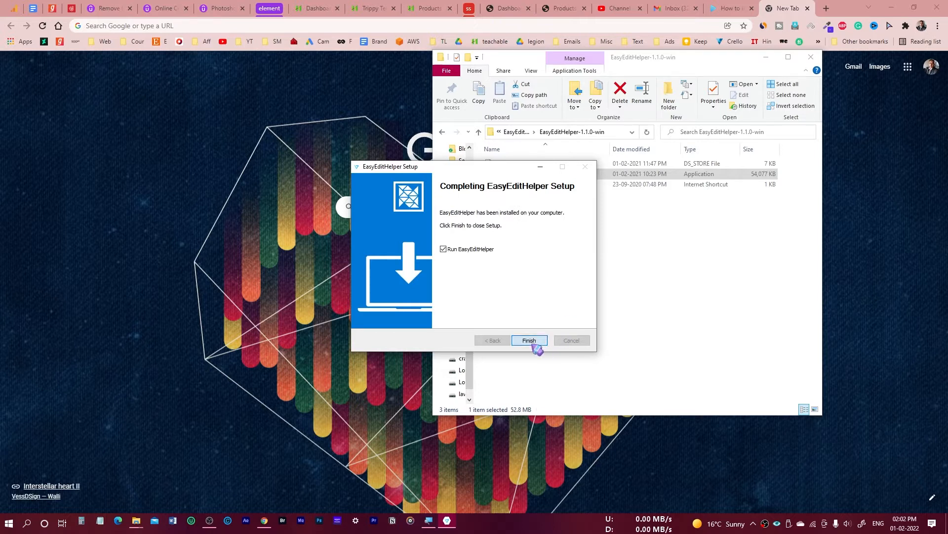
click(529, 340)
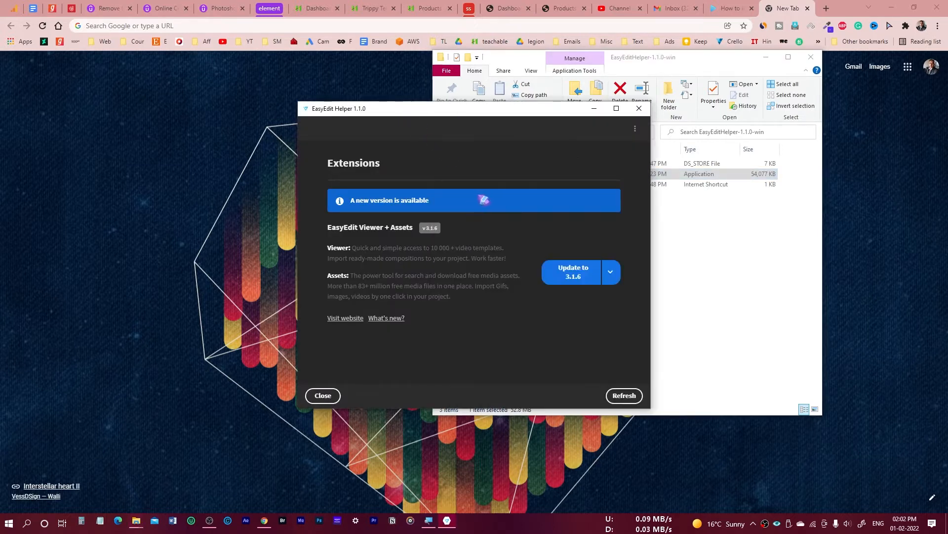
click(322, 395)
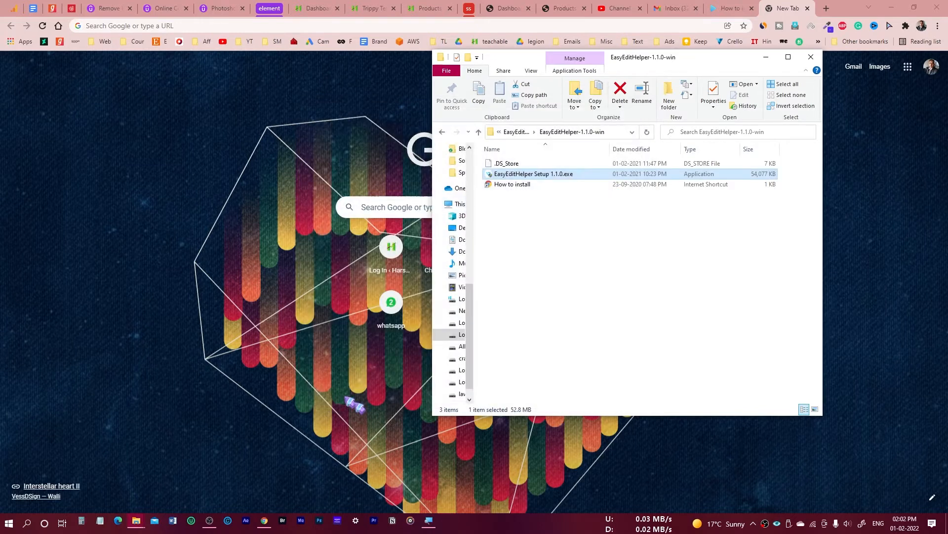
Switch to Premiere Pro and open the EasyEdit Viewer extension.
click(376, 522)
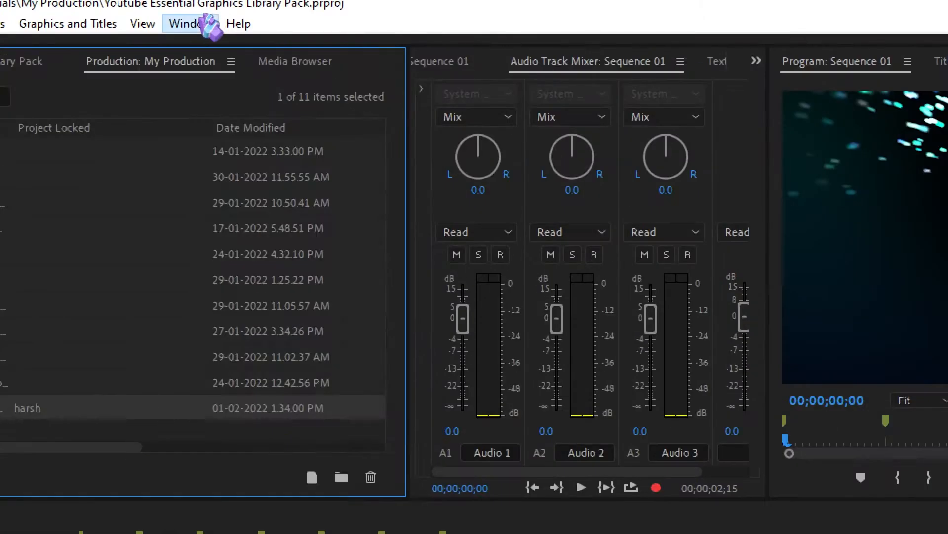
click(239, 12)
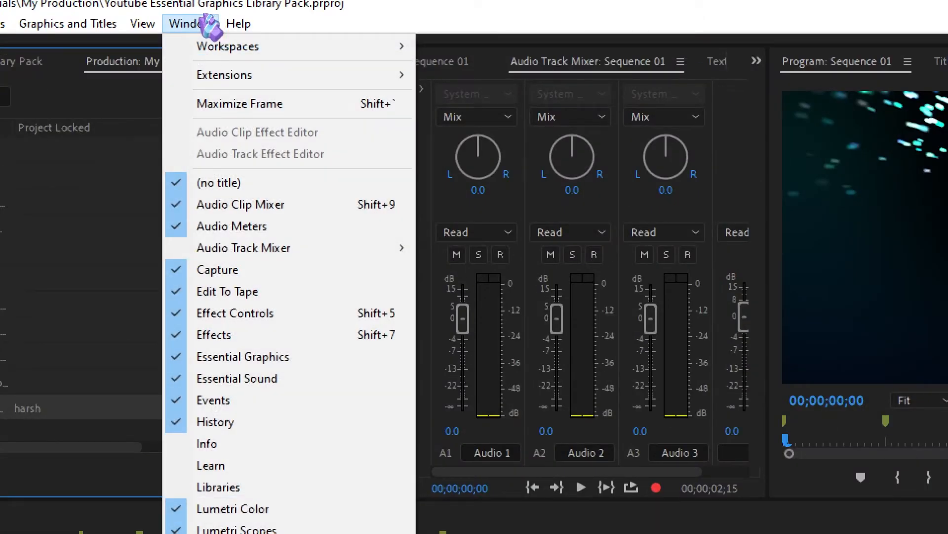
mouse_move(249, 77)
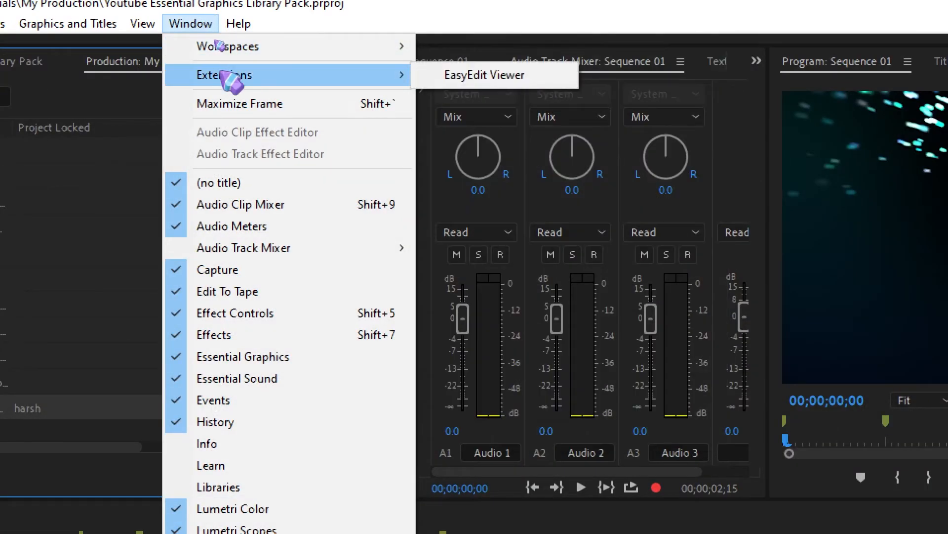
click(506, 75)
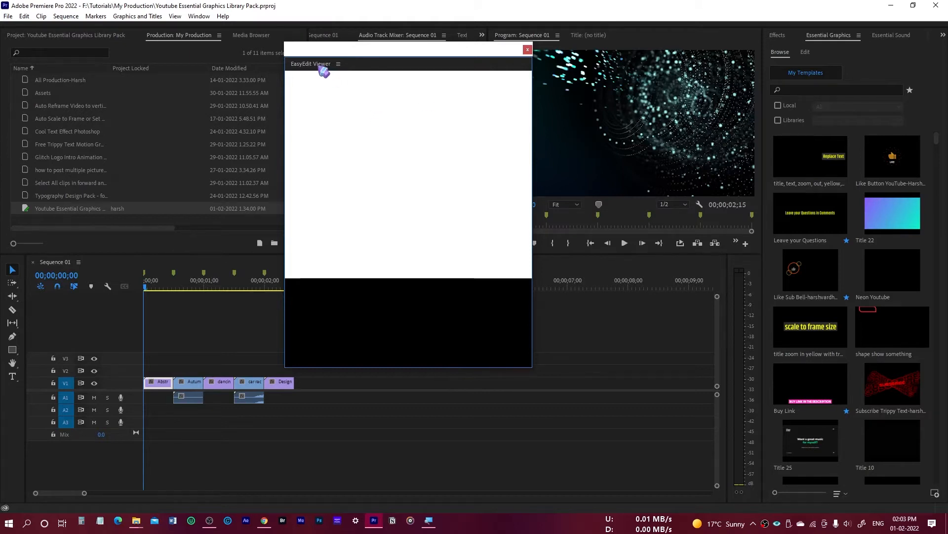
Dock EasyEdit Viewer beside the Effects panel and load Youtube Essential Library Pr_v5.install.ev into it from the 03 For Premiere Pro folder.
drag(322, 66, 798, 39)
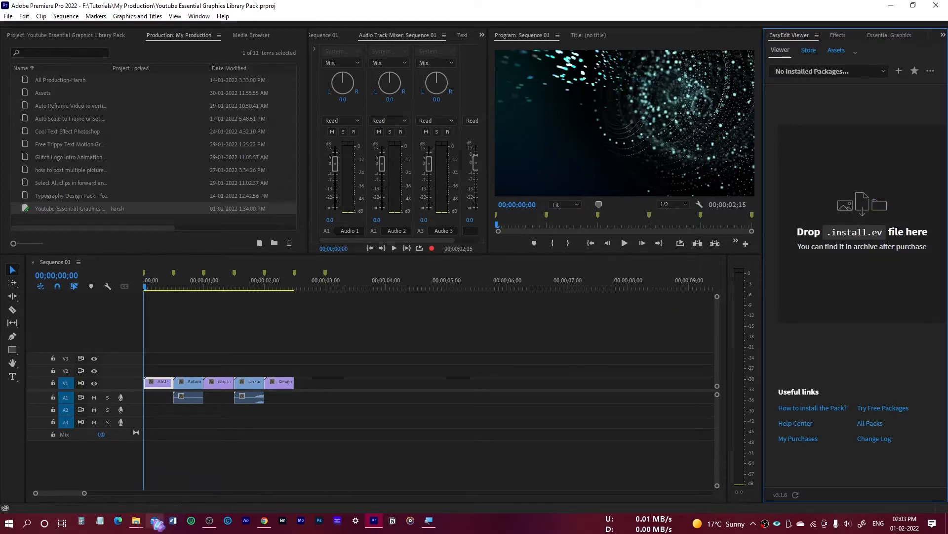
mouse_move(136, 520)
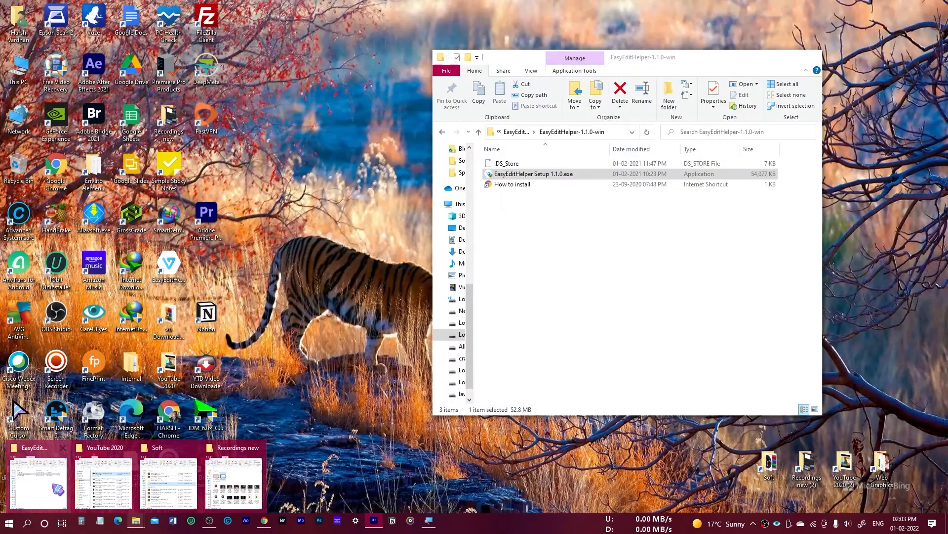
click(58, 488)
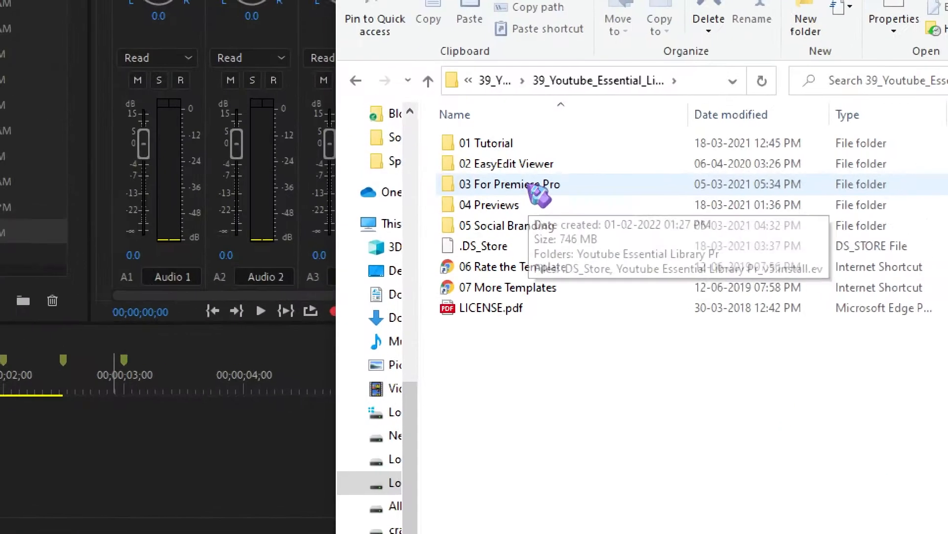
double_click(533, 190)
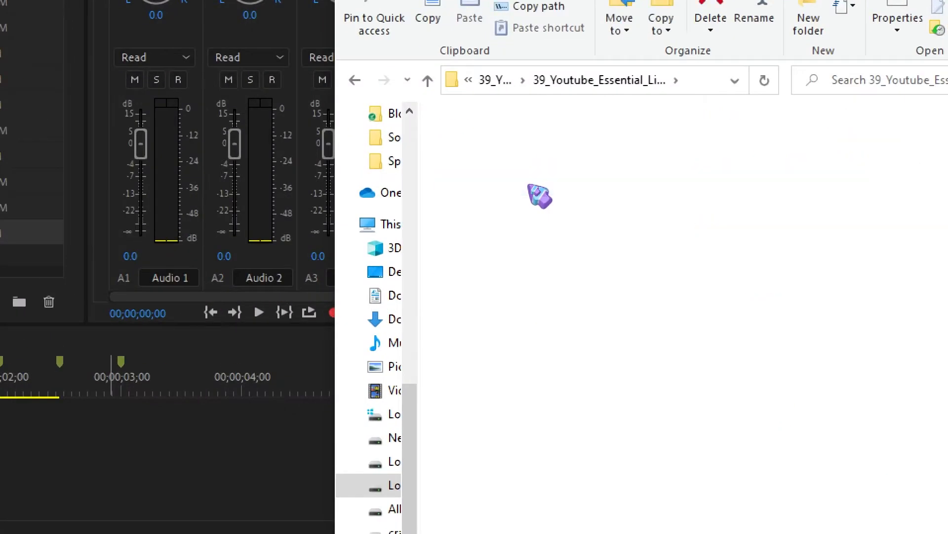
click(553, 186)
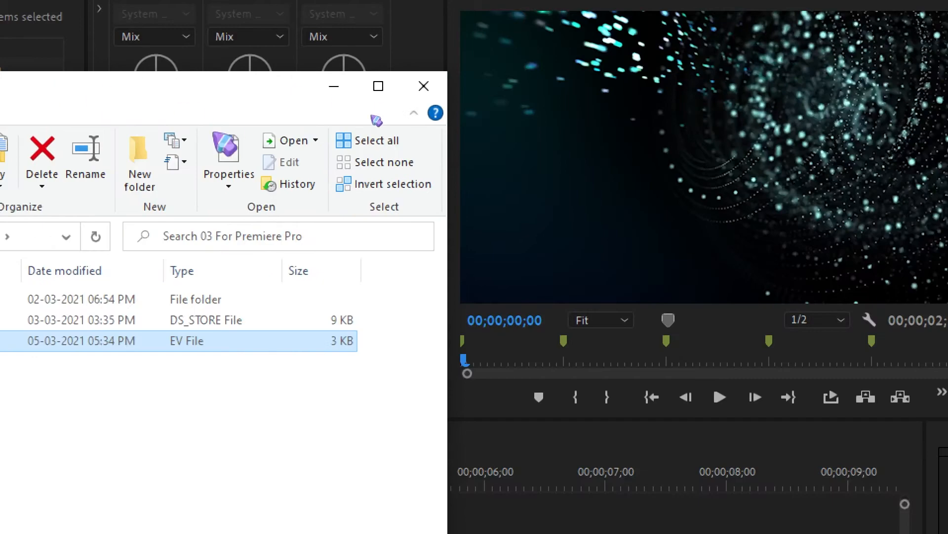
drag(376, 120, 858, 228)
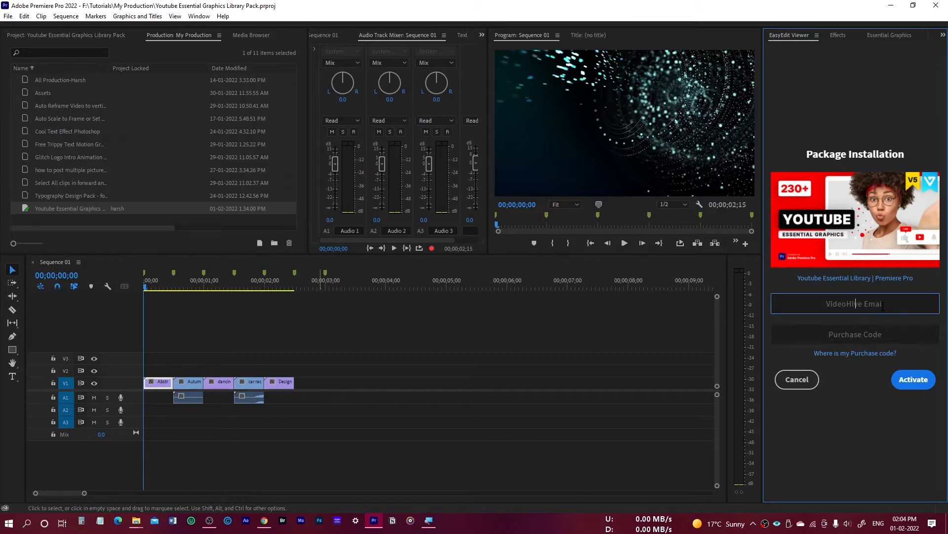
Enter the VideoHive e-mail and the purchase code for the Youtube Essential Library package, and activate it.
key(Tab)
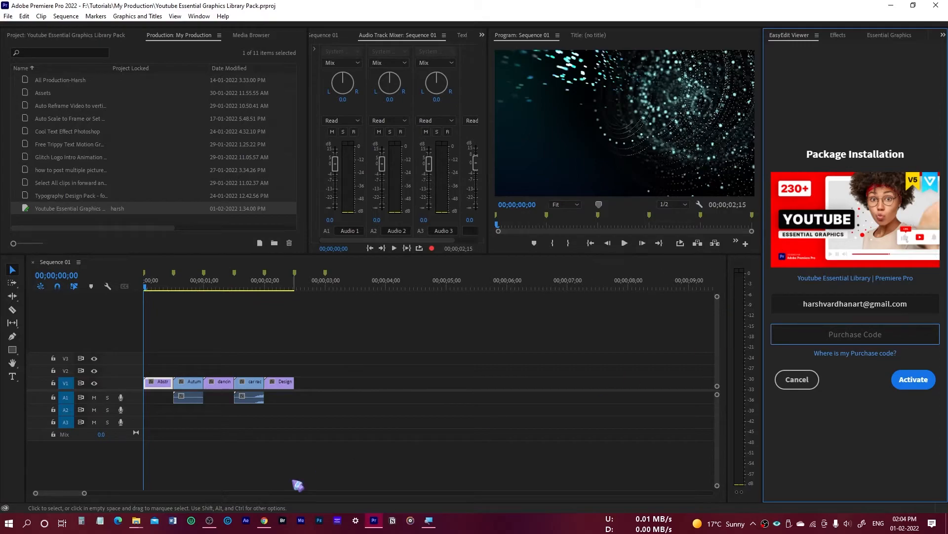
mouse_move(148, 522)
mouse_move(71, 506)
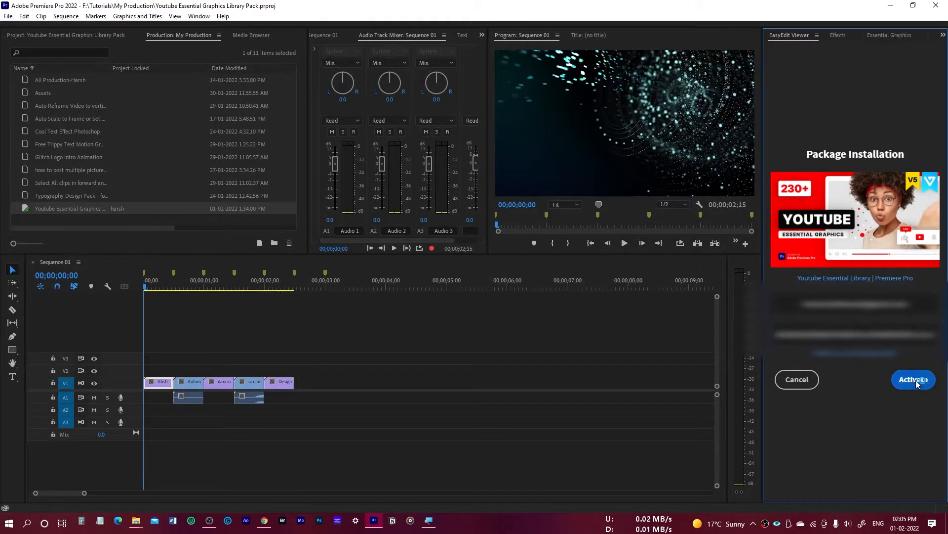
click(915, 381)
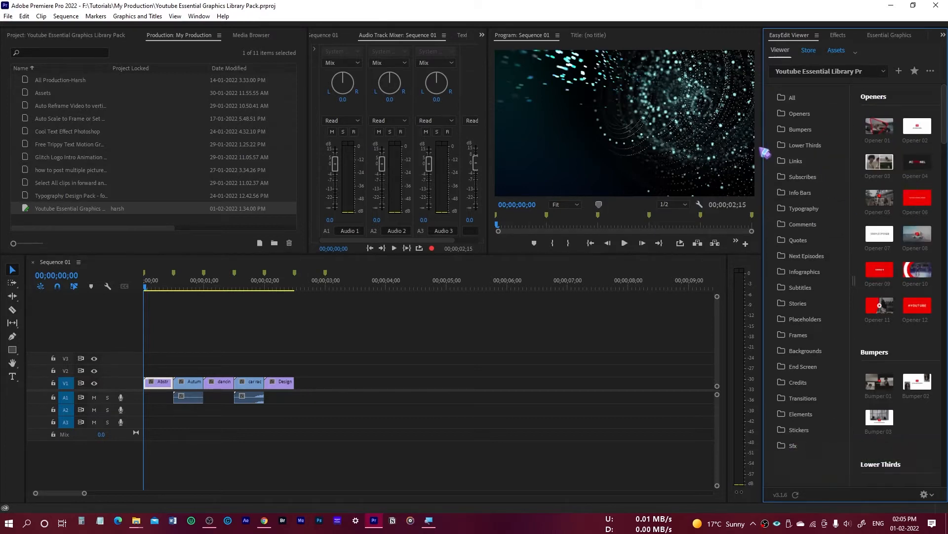
Widen the EasyEdit Viewer and look through the pack's Bumpers, Lower Thirds, Links and Subscribes categories, ending on All.
drag(762, 144, 697, 145)
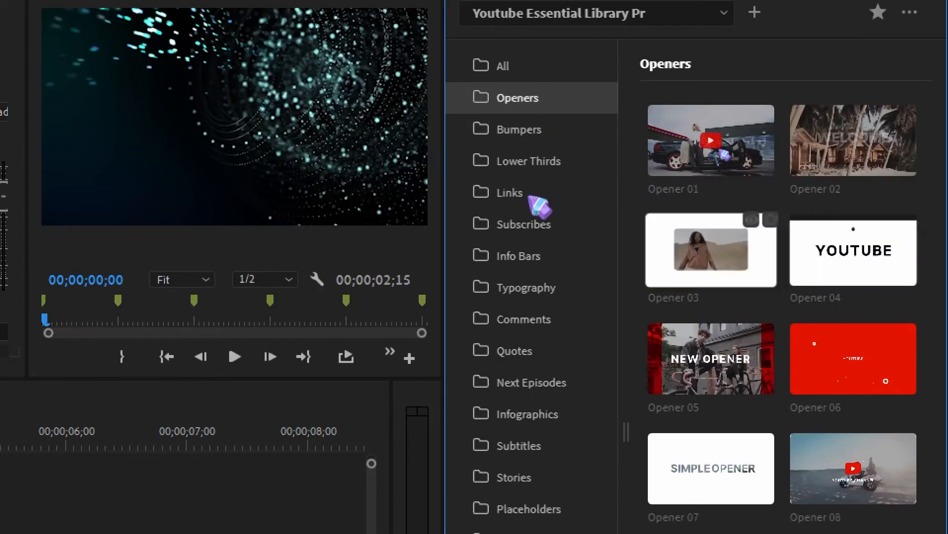
click(512, 132)
click(522, 168)
click(521, 200)
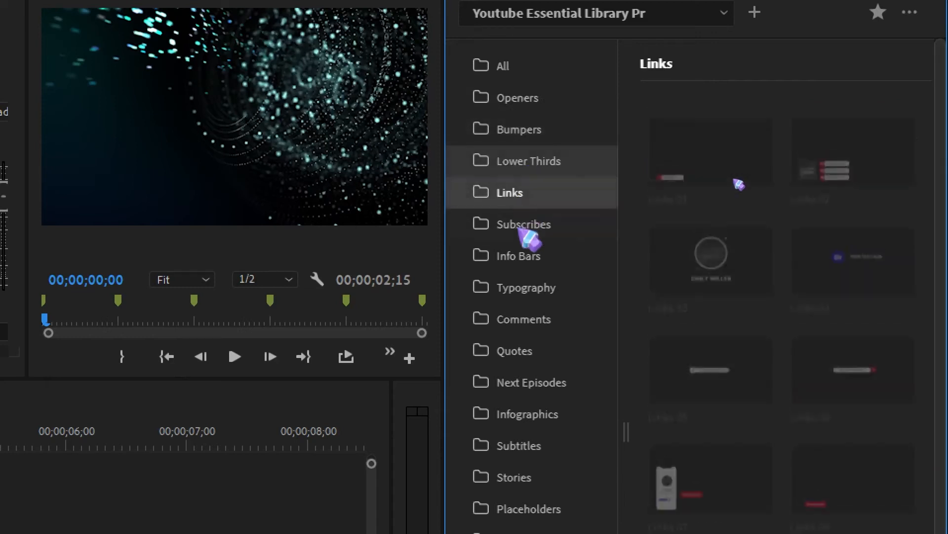
click(521, 225)
click(524, 69)
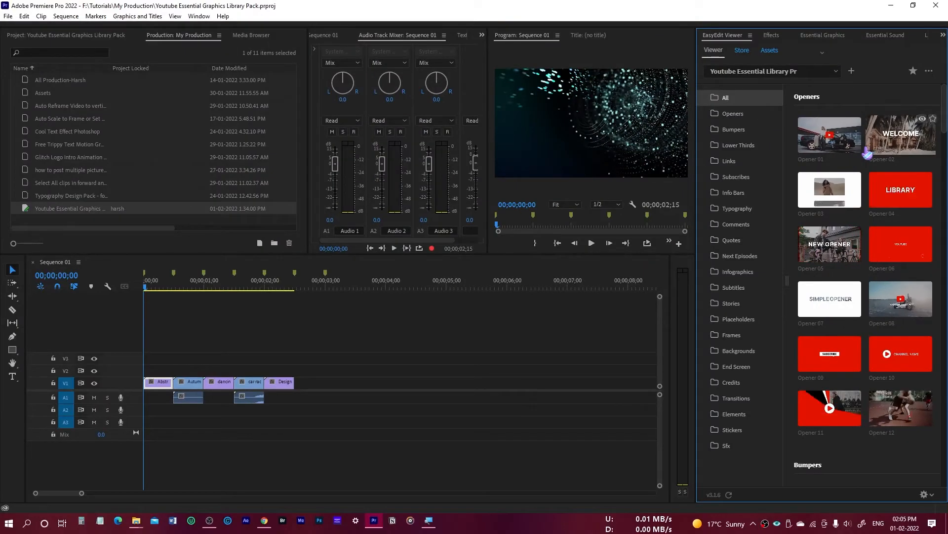
Add the Subscribe 02 graphic to the sequence at 00;00;00;05 and play it back.
click(136, 285)
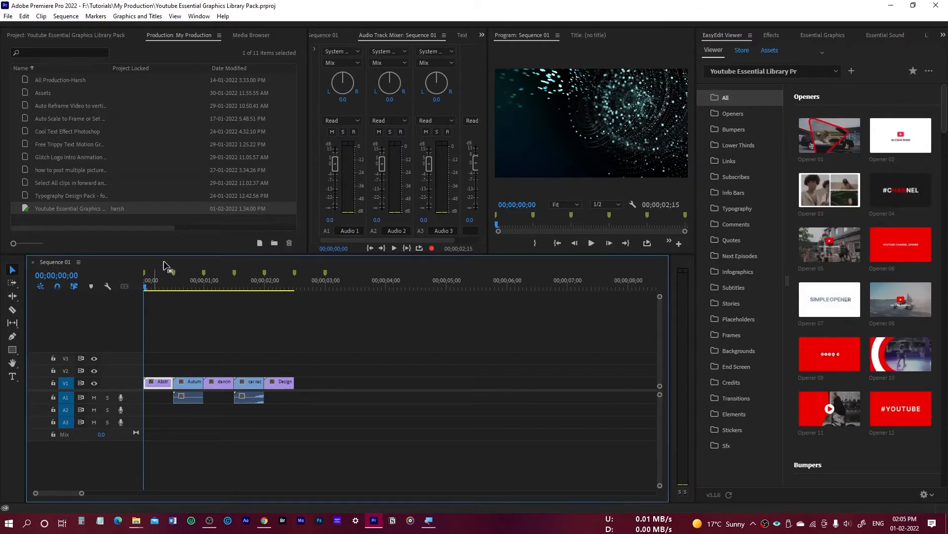
key(space)
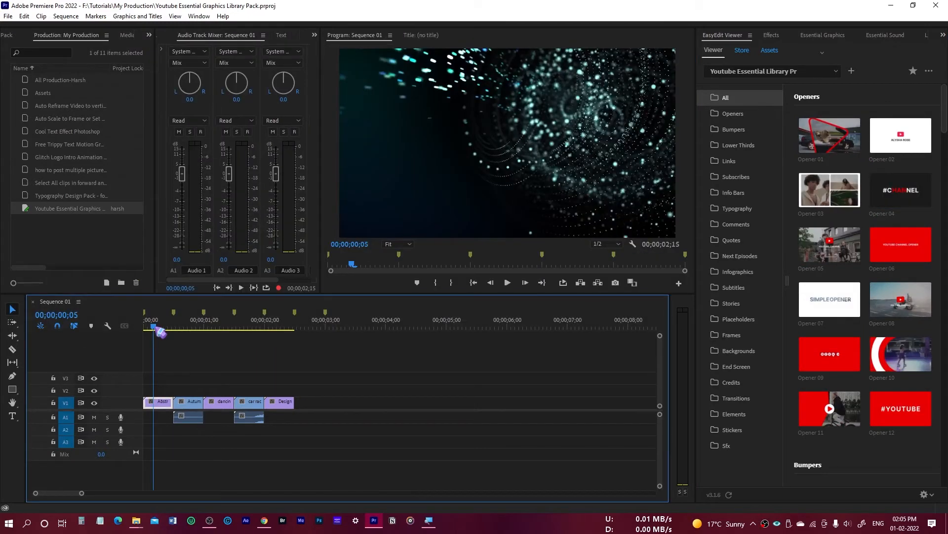
click(727, 176)
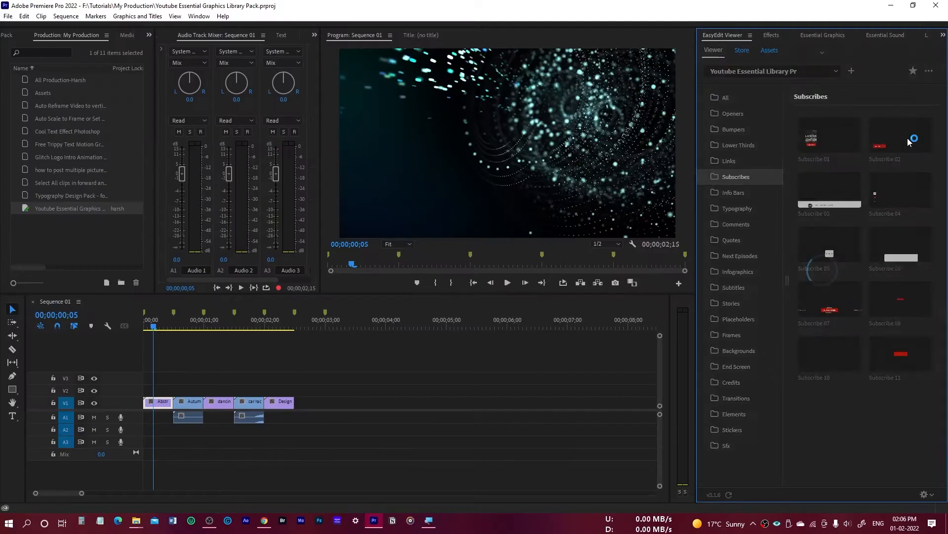
double_click(916, 142)
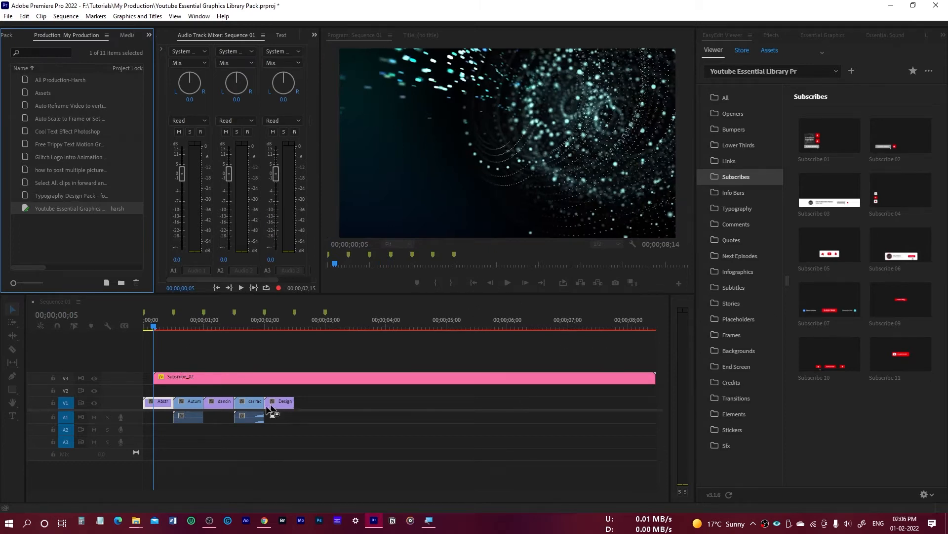
key(space)
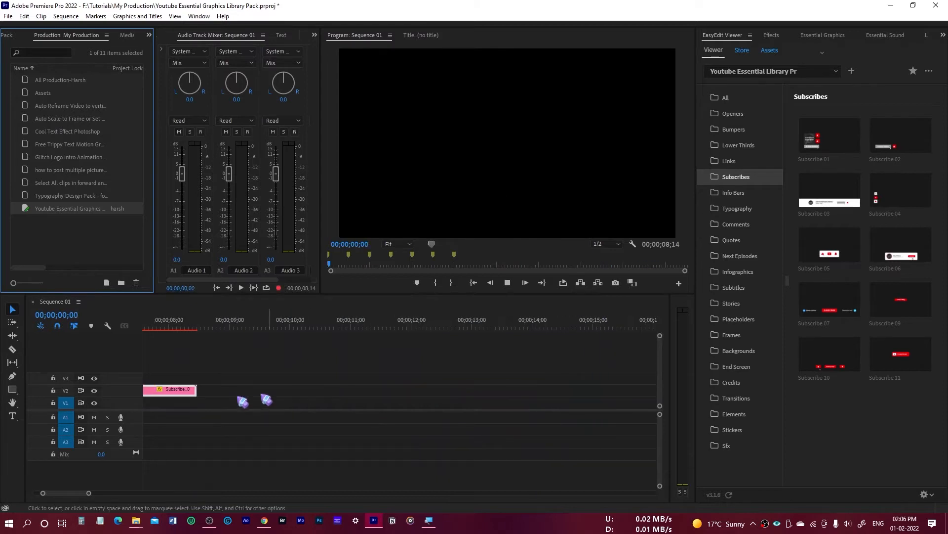
click(231, 379)
key(space)
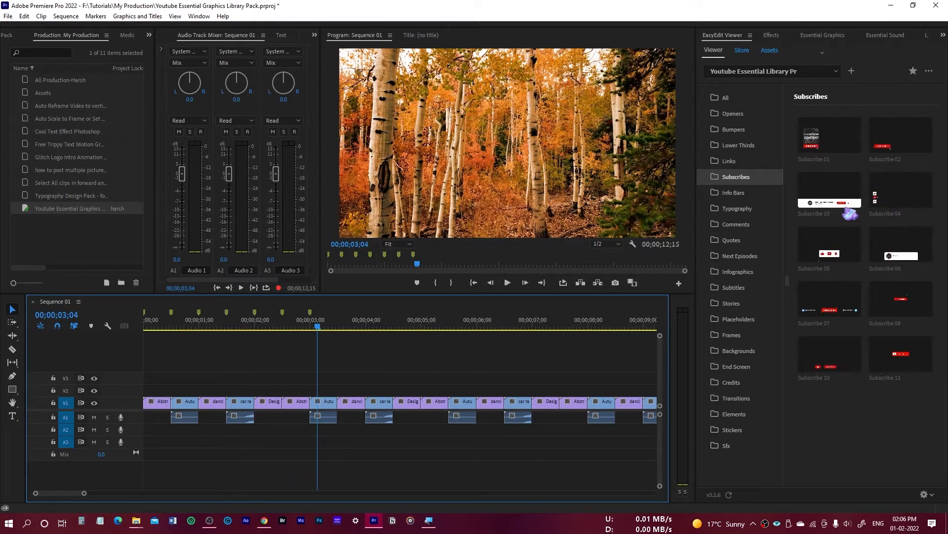
Place the Subscribe 04 graphic on track V2 at 00;00;03;04, play it back, and save the project.
drag(900, 197, 345, 379)
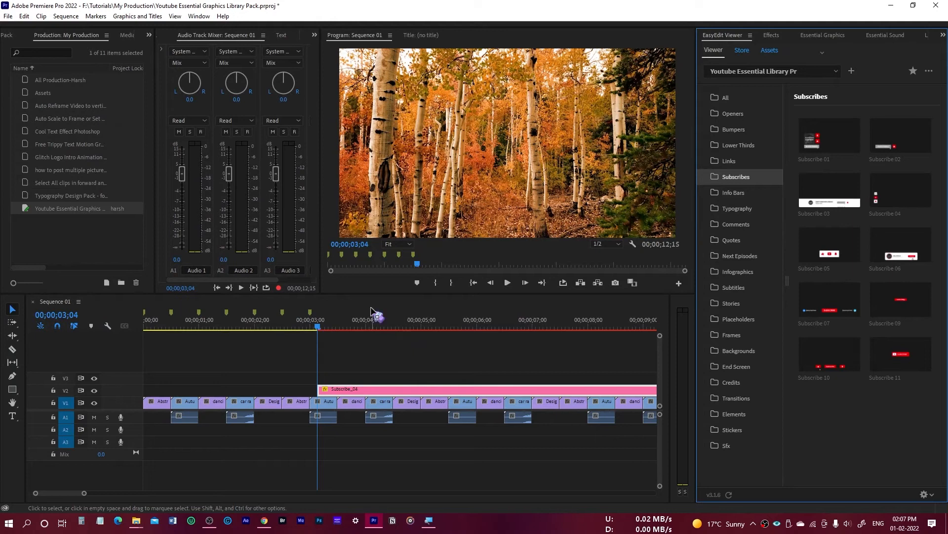
click(400, 364)
key(space)
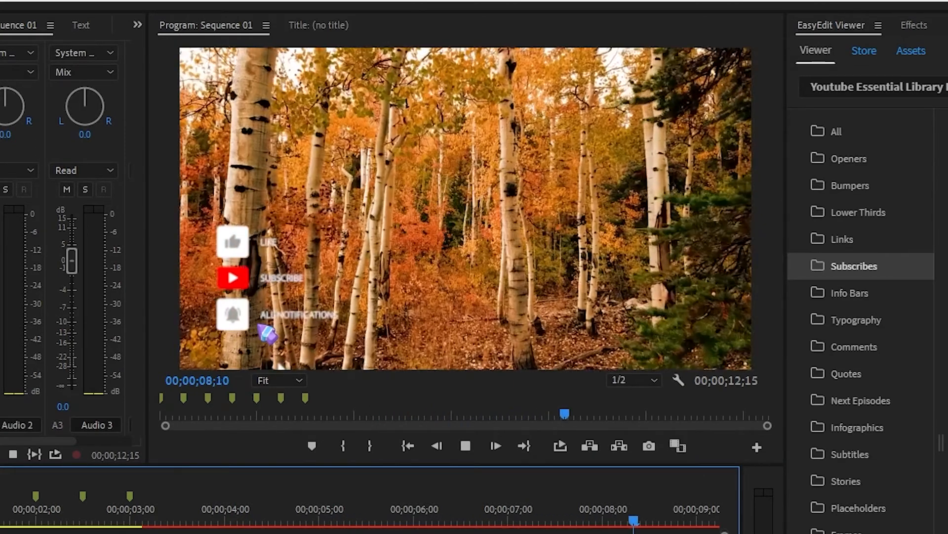
key(space)
key(ctrl+s)
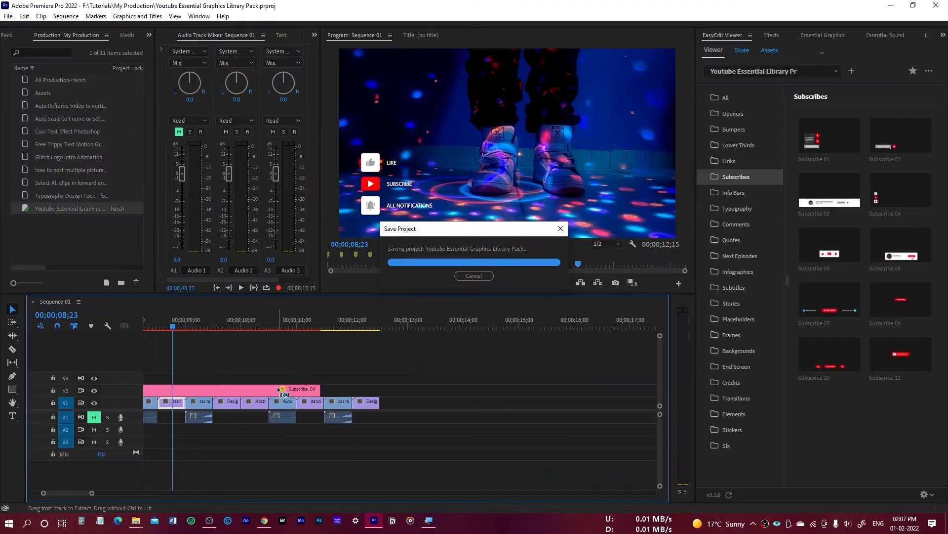
Delete the Subscribe 04 graphic and place Links 01 from the Links category on track V2 at 00;00;08;23.
click(281, 392)
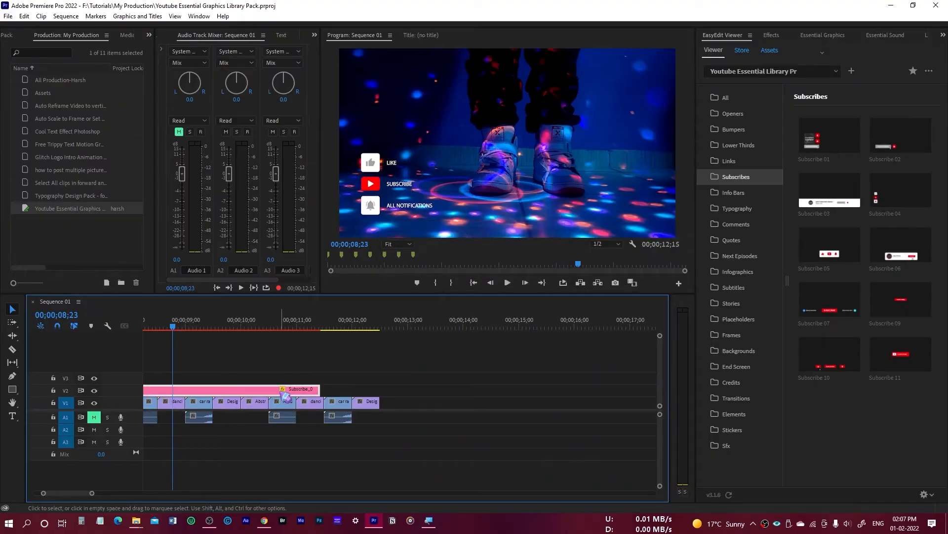
key(Delete)
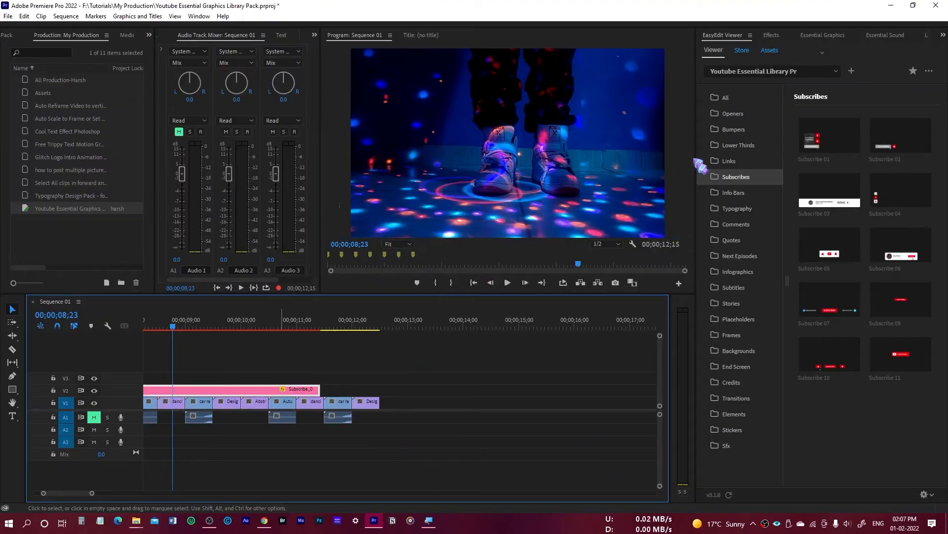
click(729, 161)
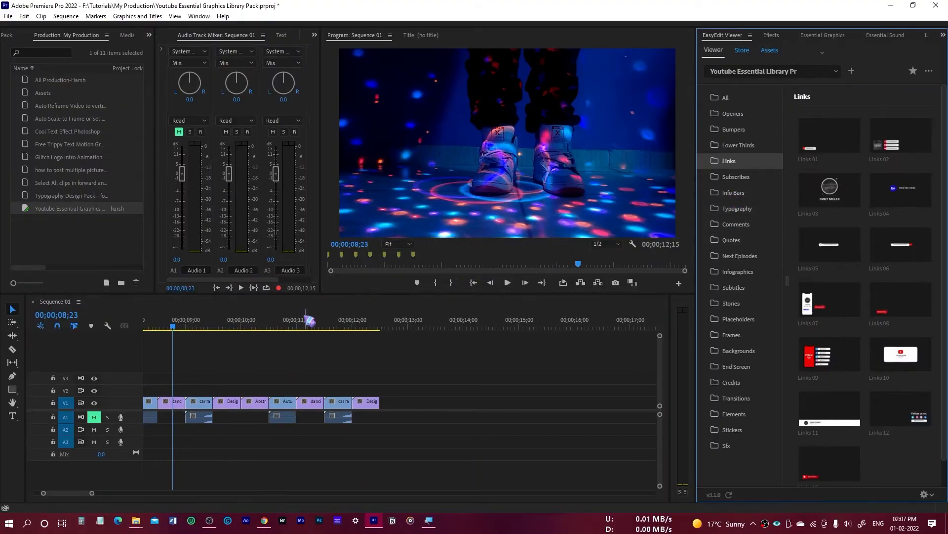
drag(829, 146, 259, 395)
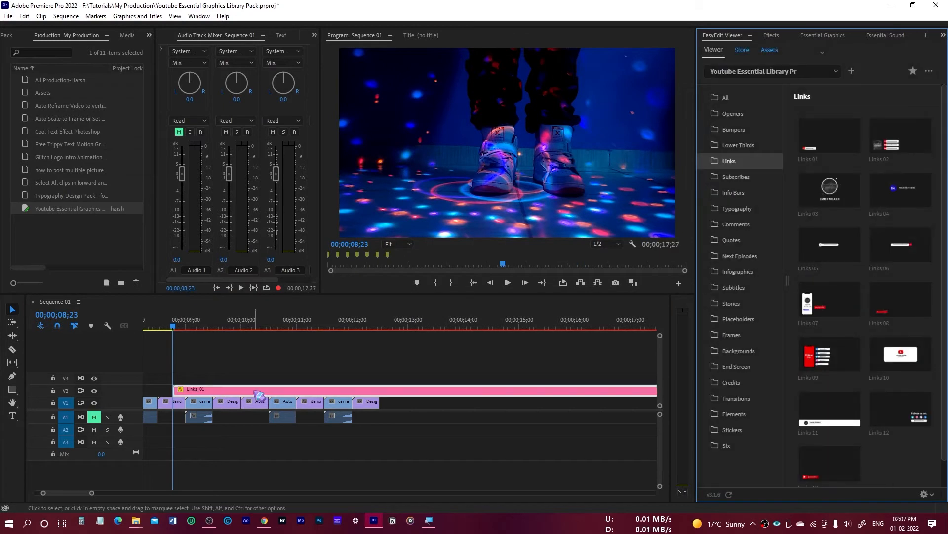
Play back the Links 01 graphic, park the playhead at 00;00;12;24, and save the project.
click(507, 283)
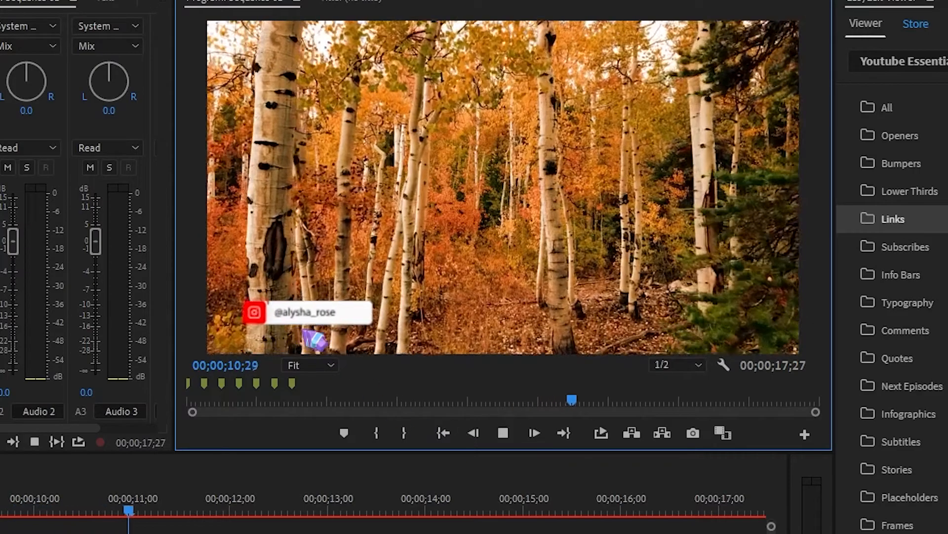
key(space)
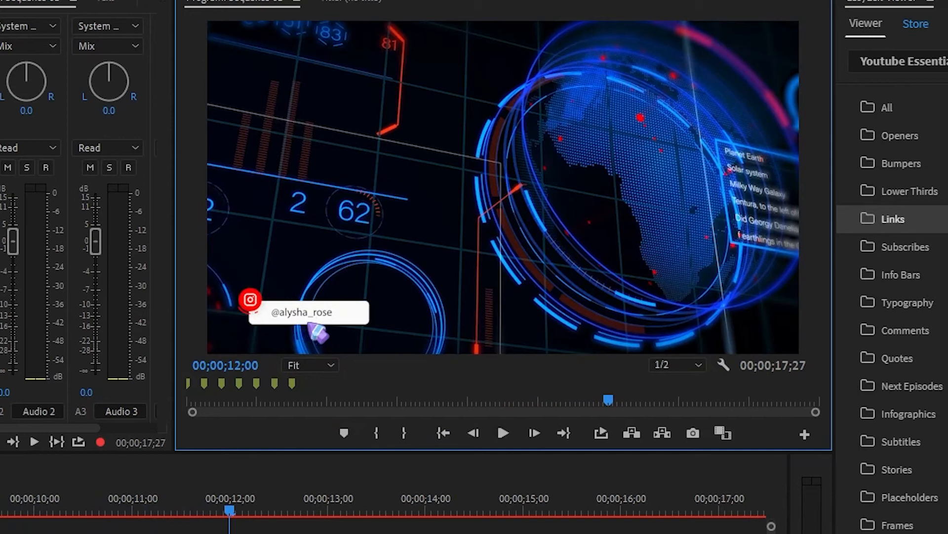
click(308, 511)
key(ctrl+s)
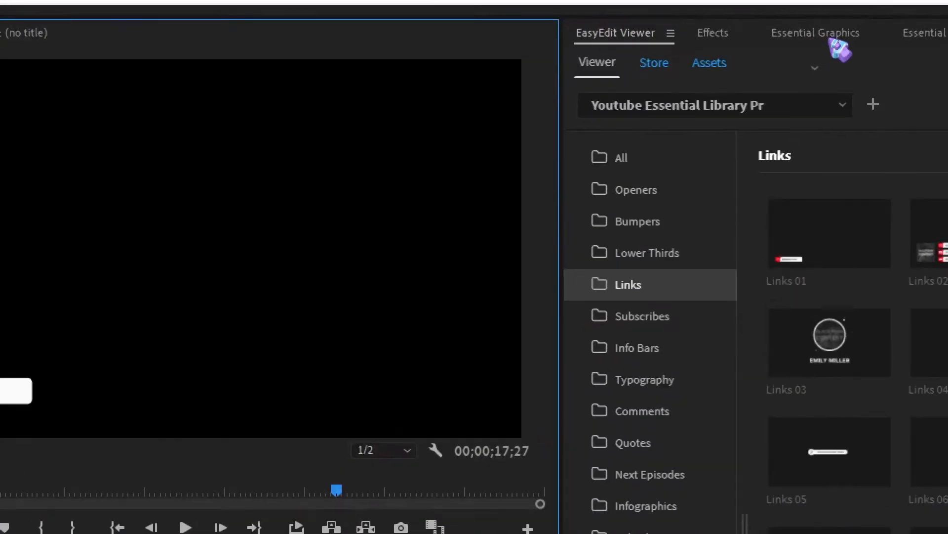
Replace the source text of the Links 01 graphic with the creator's own social media handle in Essential Graphics.
click(816, 33)
click(648, 68)
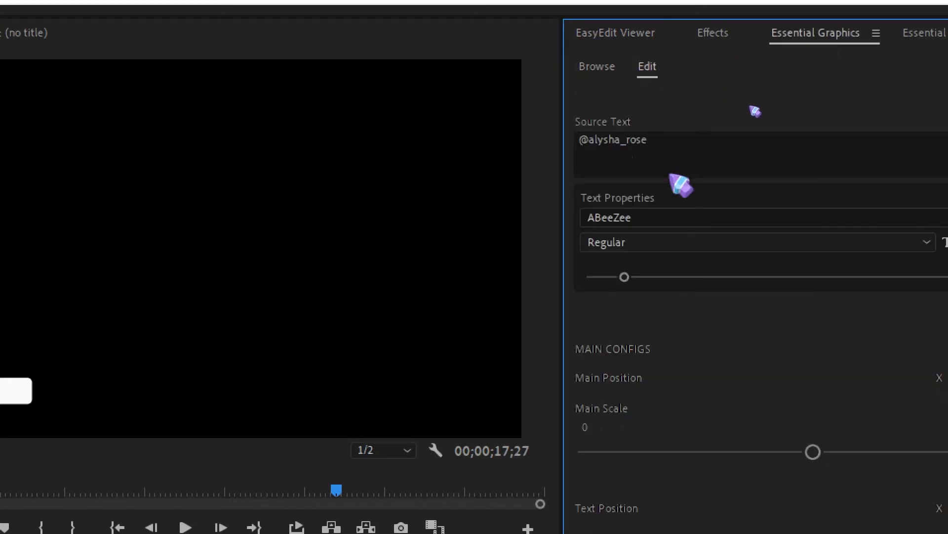
click(636, 157)
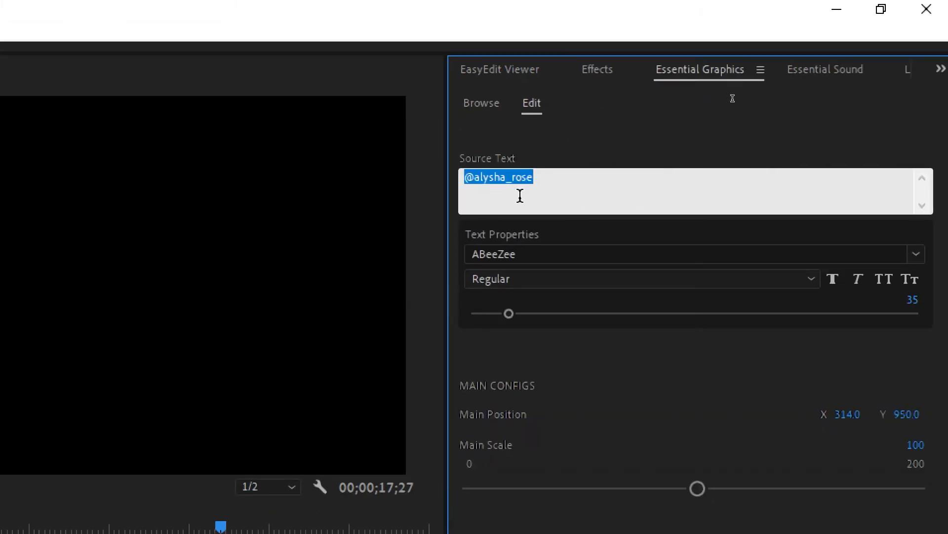
drag(473, 179, 600, 188)
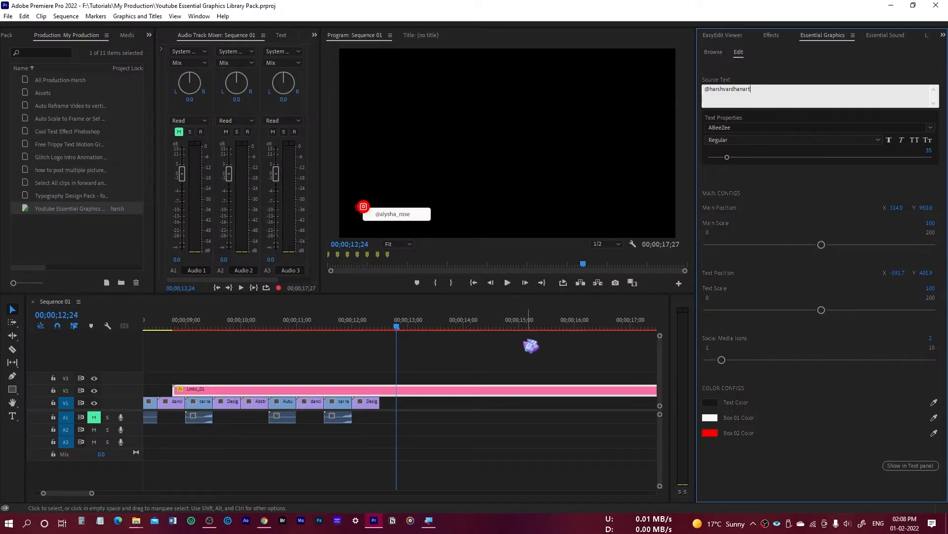
click(397, 335)
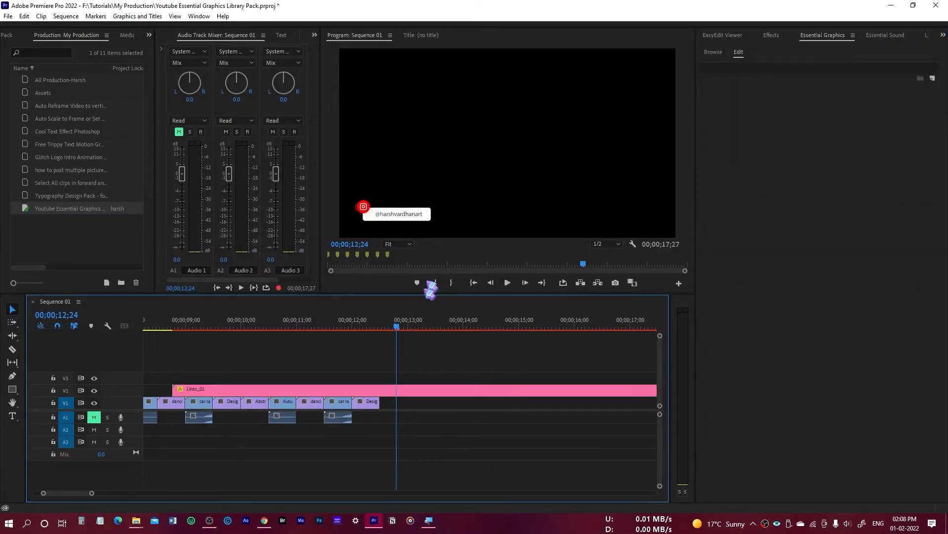
Set the Links 01 graphic's text size to 38 and main scale to 87, and try out its text scale and social media icon settings.
click(414, 391)
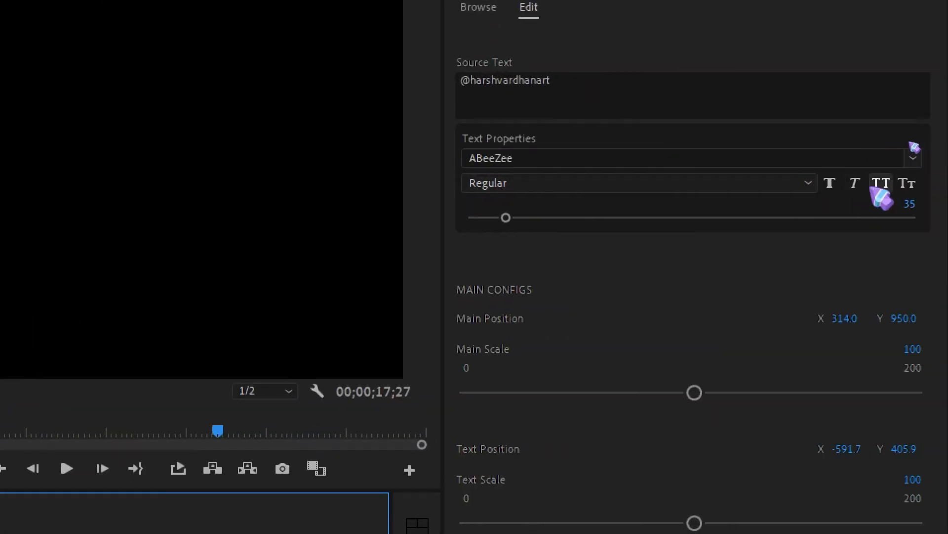
mouse_move(506, 217)
mouse_down()
mouse_move(525, 217)
mouse_move(508, 217)
mouse_up()
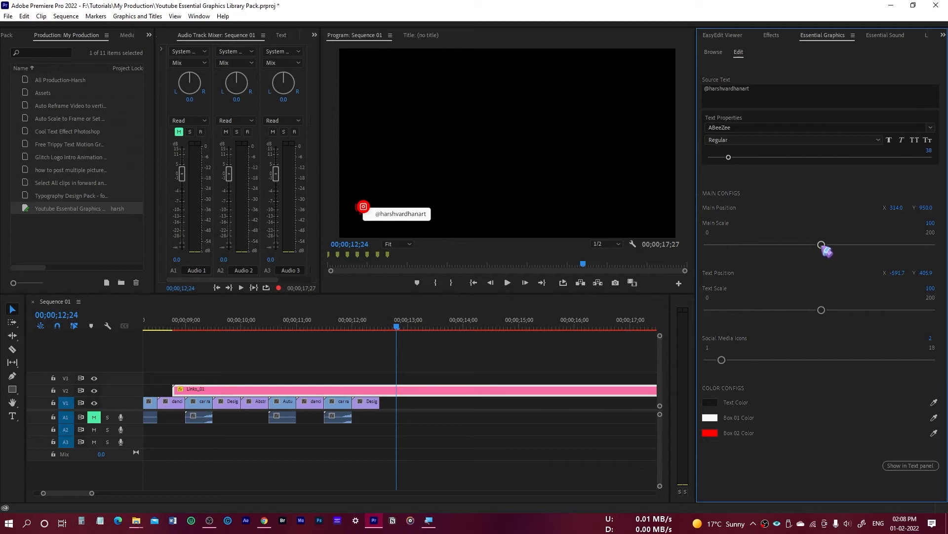
mouse_move(823, 250)
mouse_down()
mouse_move(801, 245)
mouse_move(853, 245)
mouse_move(773, 256)
mouse_move(810, 256)
mouse_up()
drag(822, 310, 846, 310)
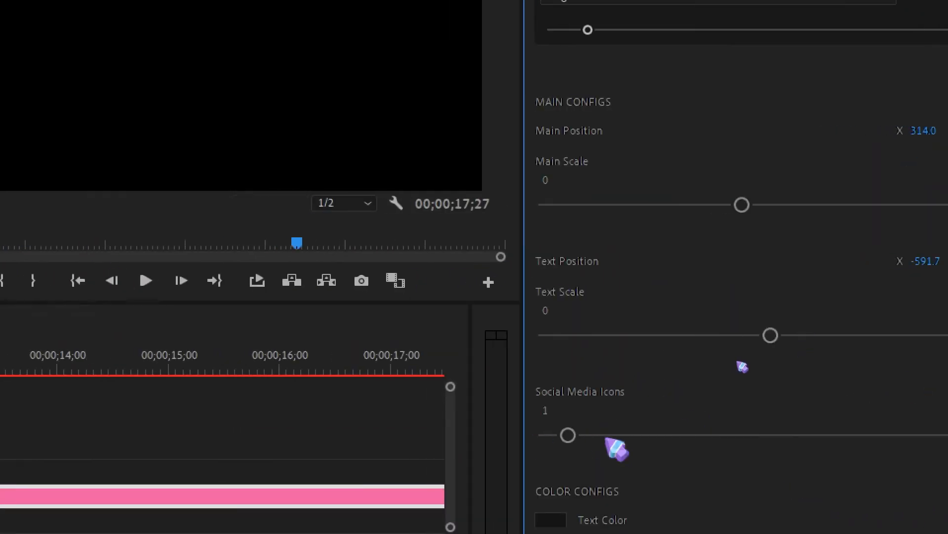
drag(569, 435, 536, 434)
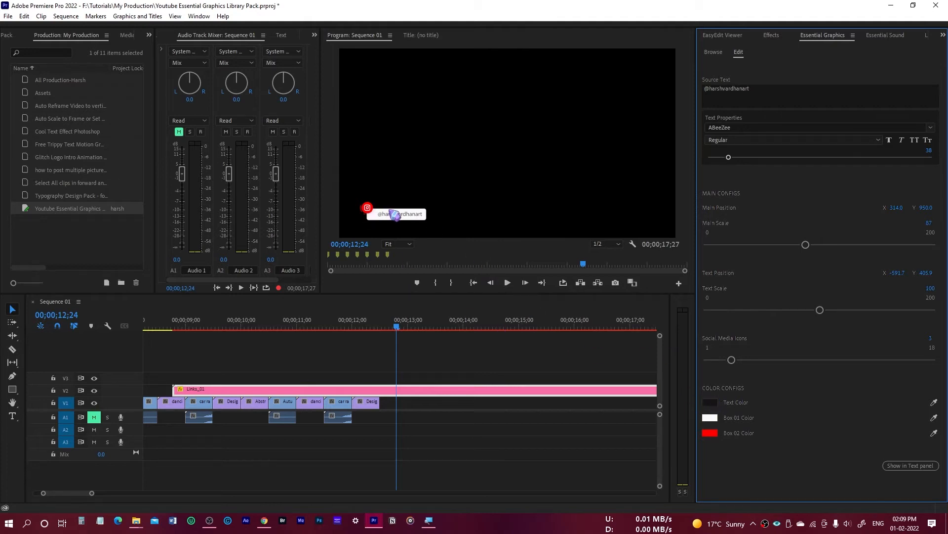
Try a purple text colour on the Links 01 graphic.
click(710, 403)
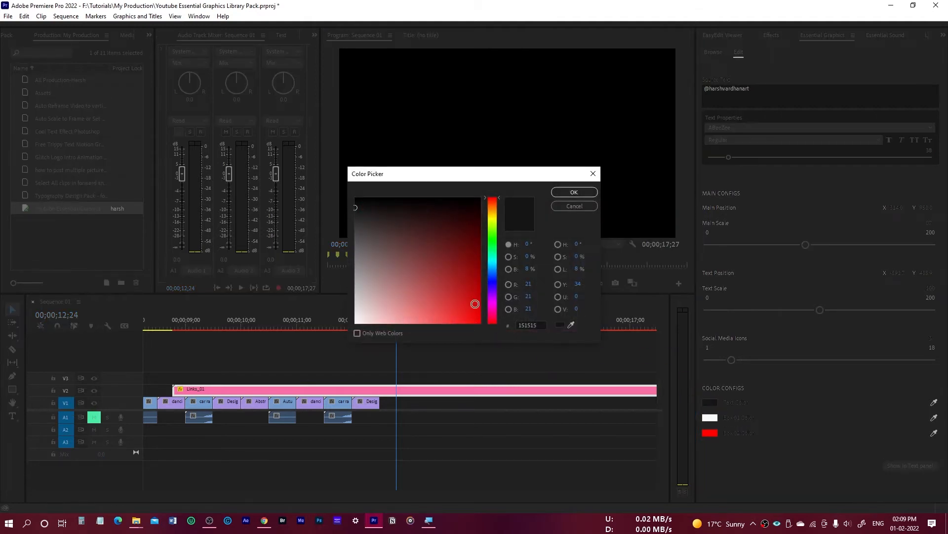
click(495, 297)
click(574, 193)
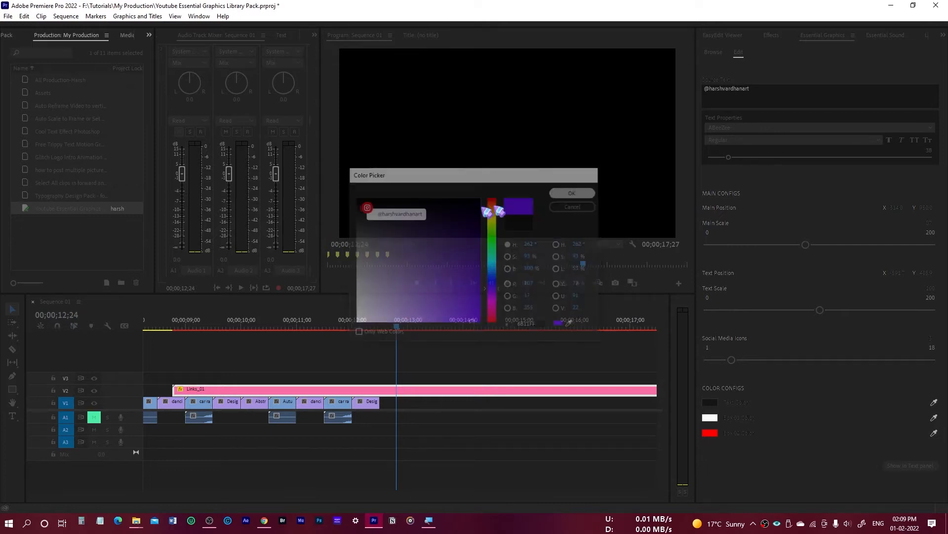
Set the Links 01 graphic's Box 01 colour to pinkish red and its text colour to white (FFFFFF).
click(711, 418)
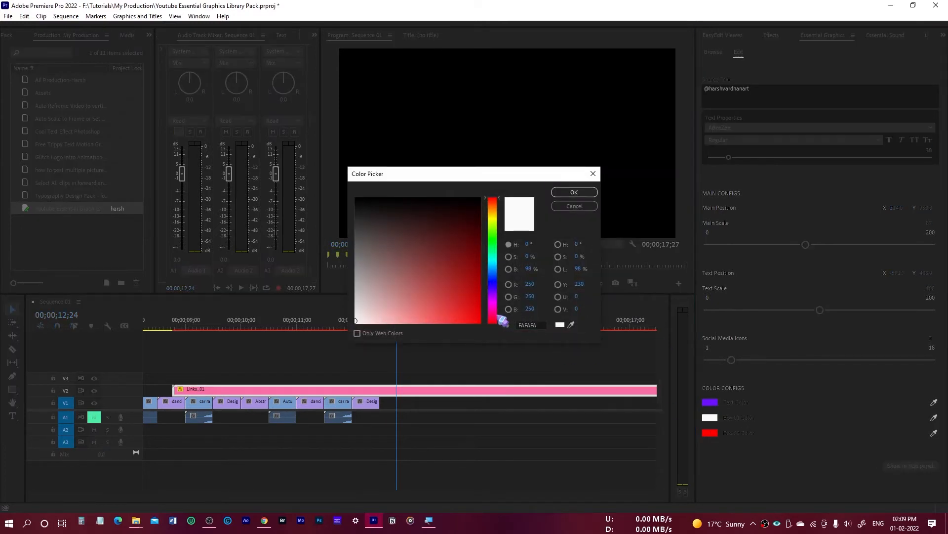
click(495, 317)
click(574, 192)
click(710, 402)
drag(377, 307, 348, 330)
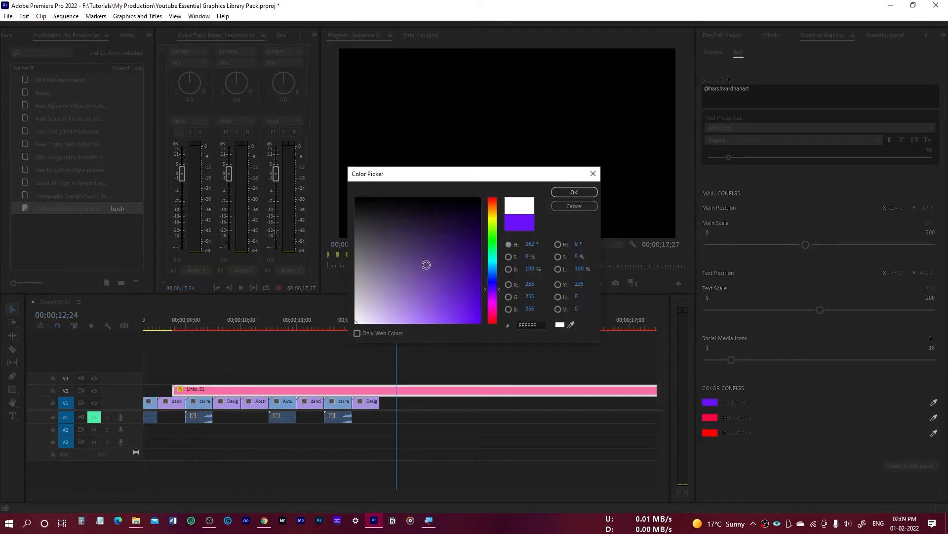
click(574, 193)
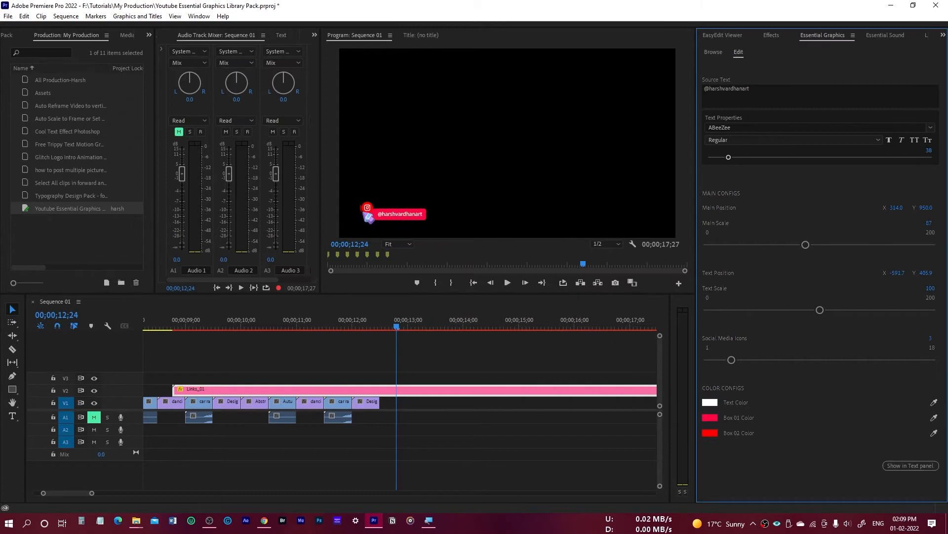
Set the Links 01 graphic's Box 02 colour to purple (7200FF).
click(711, 434)
click(495, 300)
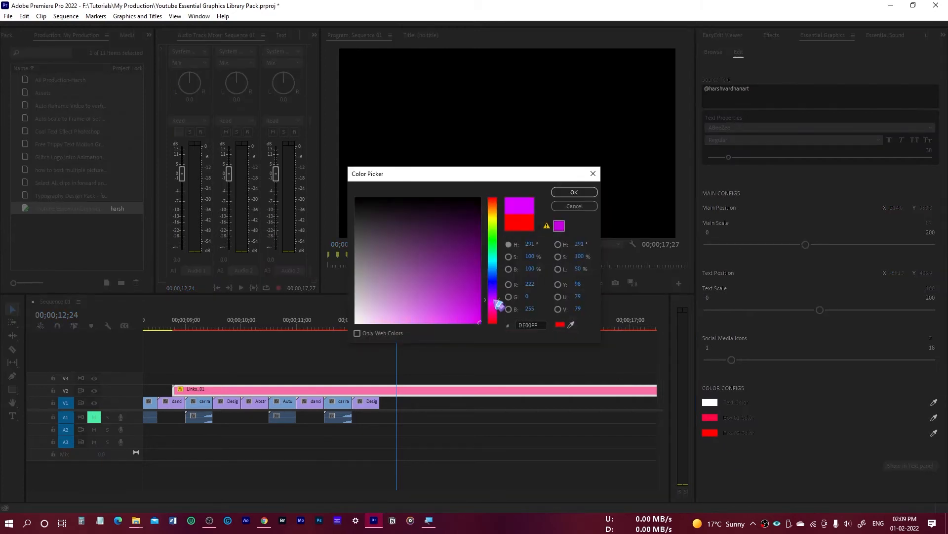
click(498, 291)
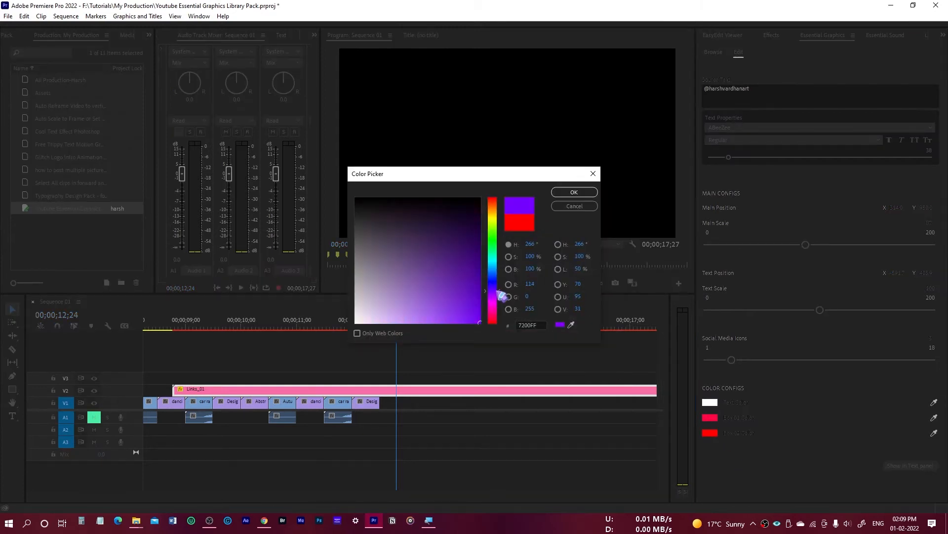
click(573, 192)
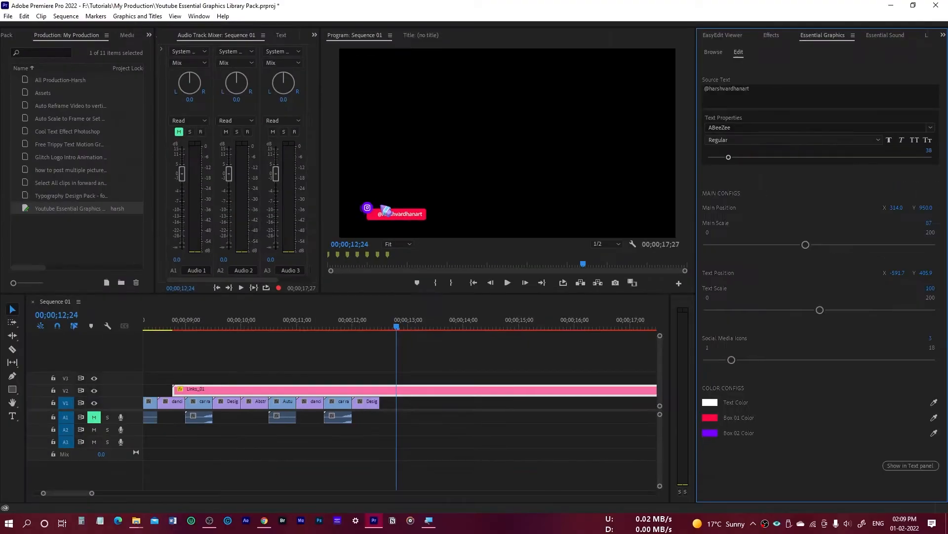
Delete the Links 01 graphic and place Lower Thirds 08 from the Lower Thirds category on track V2 at 00;00;00;00.
click(415, 390)
key(Delete)
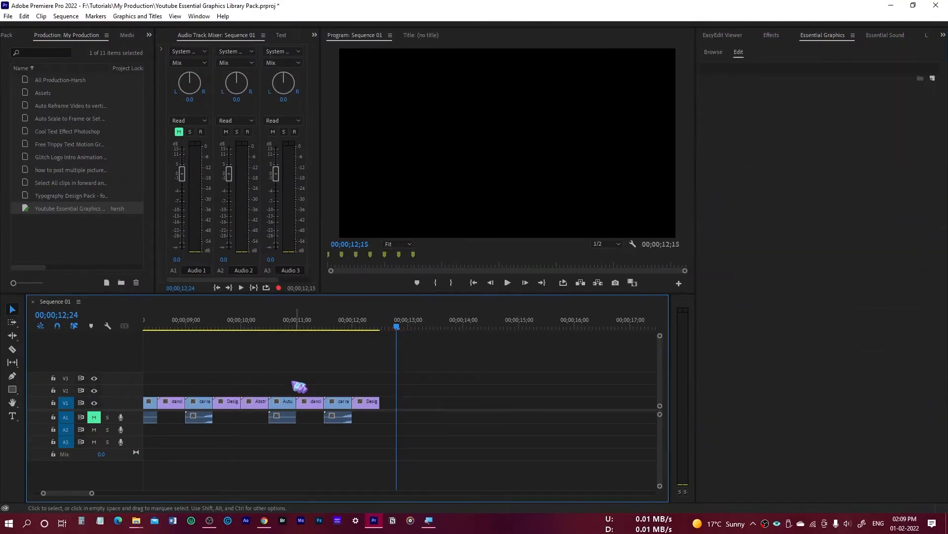
key(Home)
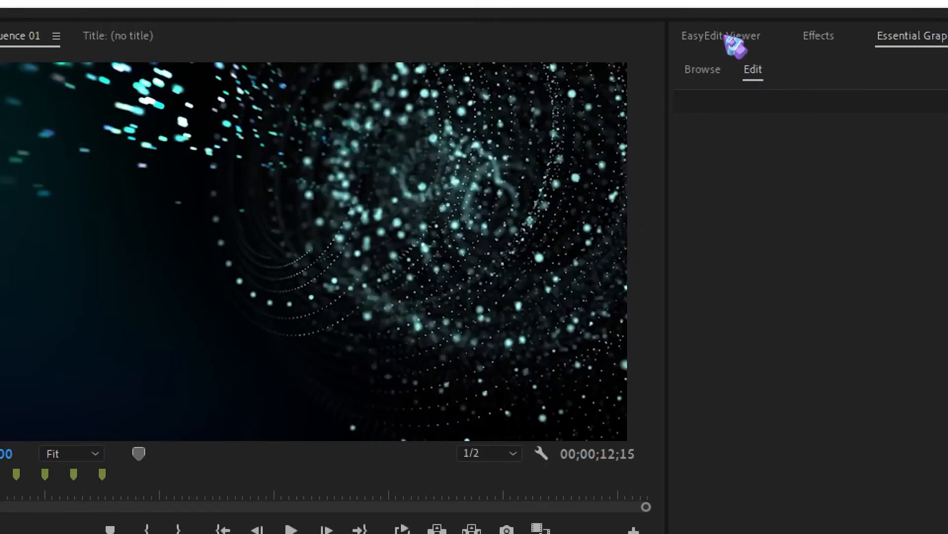
click(731, 42)
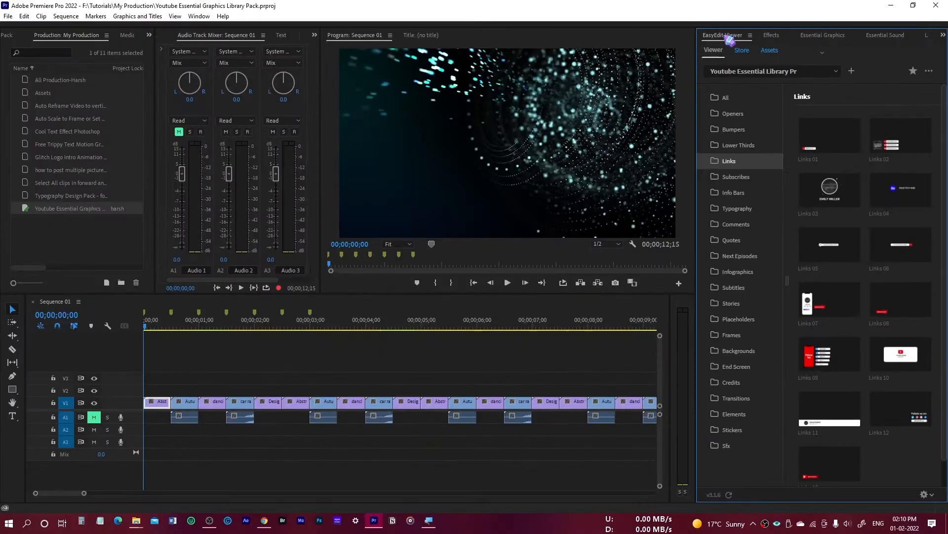
click(748, 146)
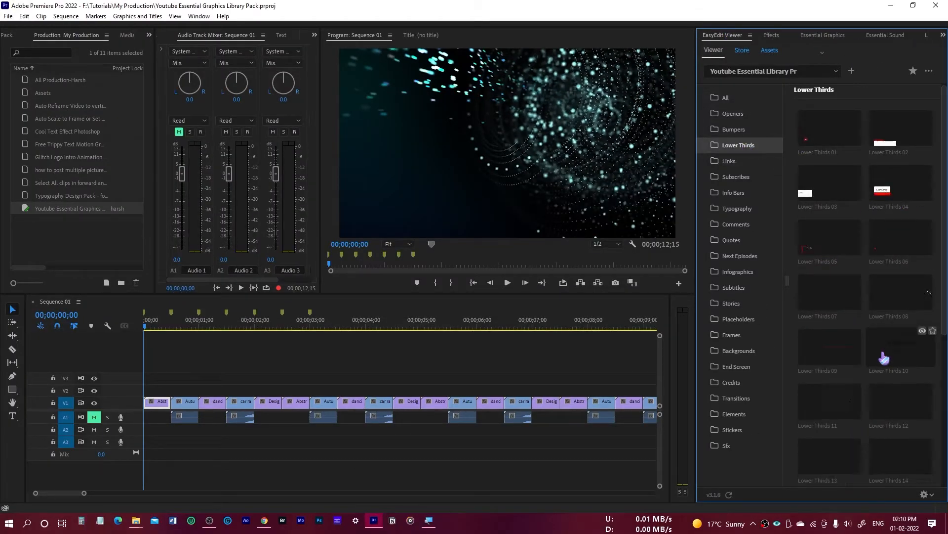
scroll(884, 356, down, 3)
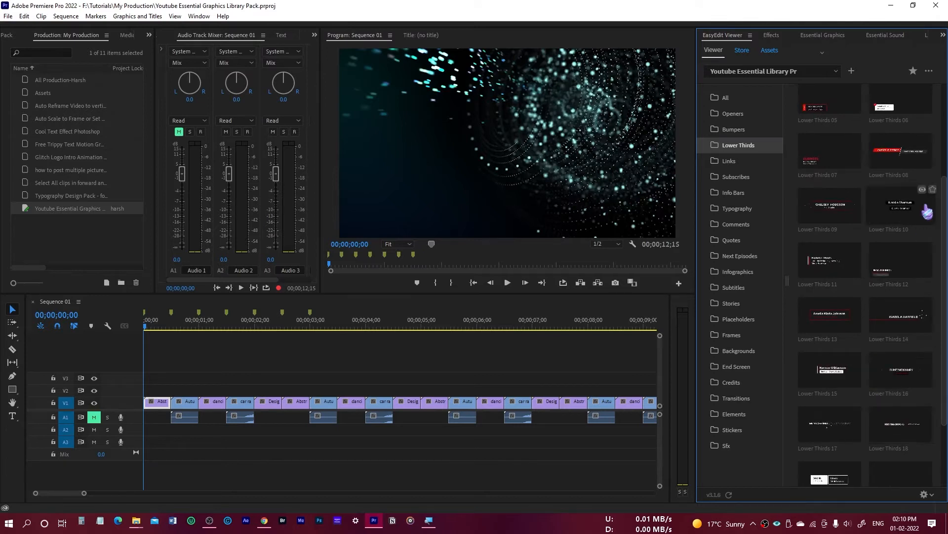
click(896, 156)
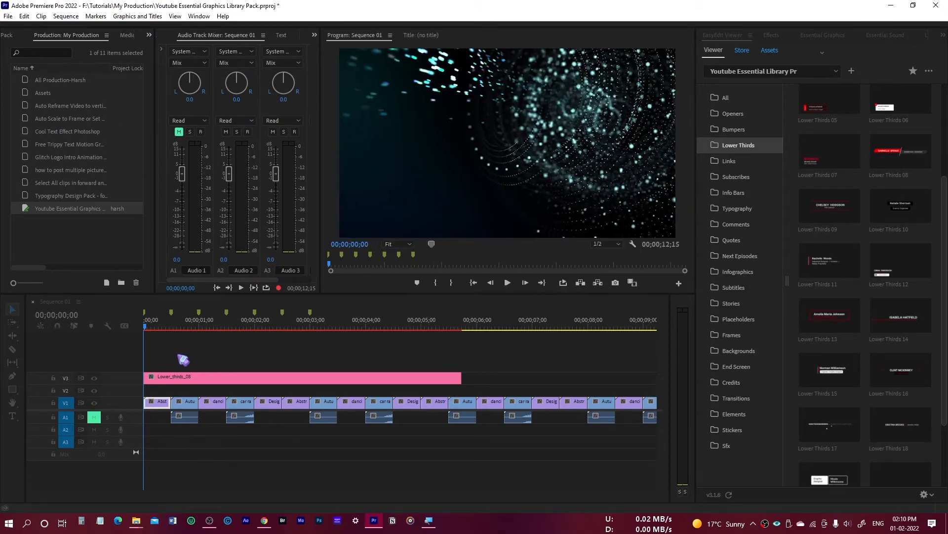
Play back the Lower Thirds 08 graphic to about 00;00;03;27 and examine its two source text fields in Essential Graphics.
key(space)
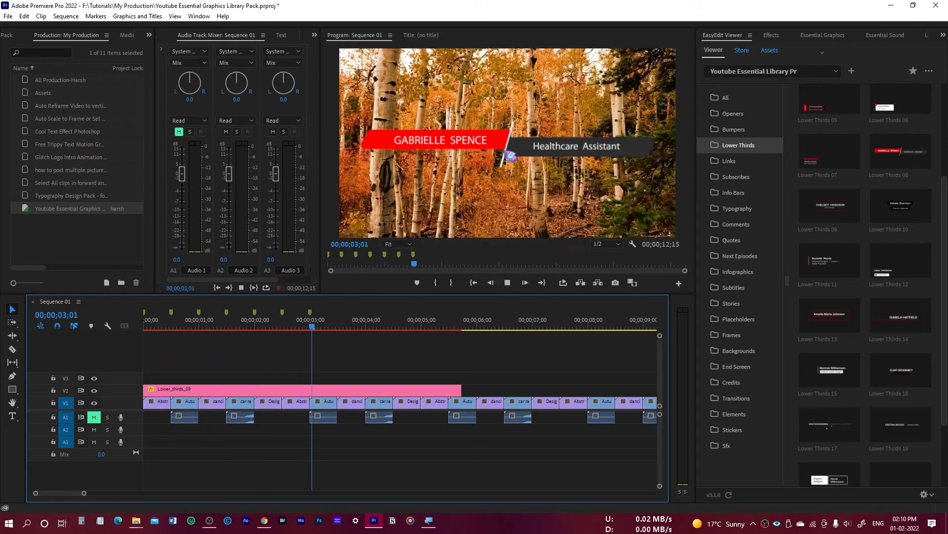
key(space)
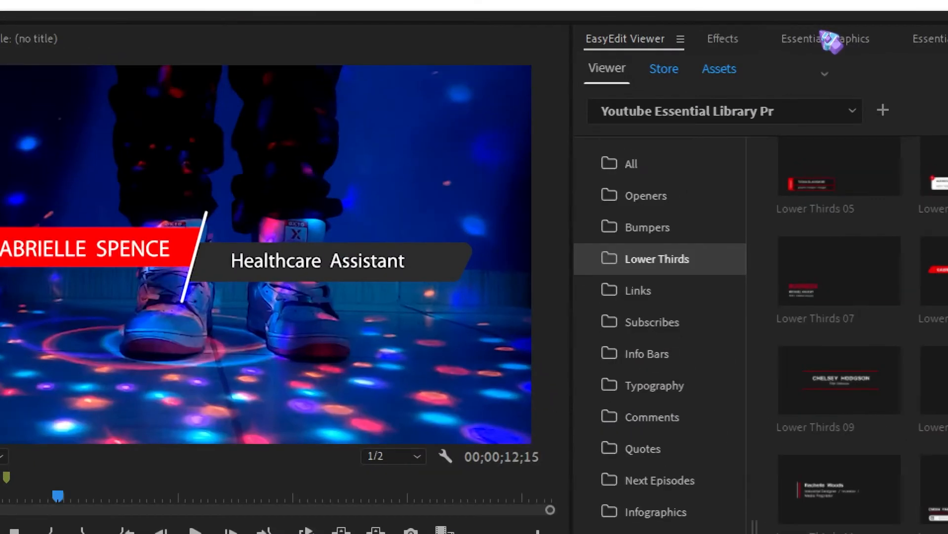
click(823, 35)
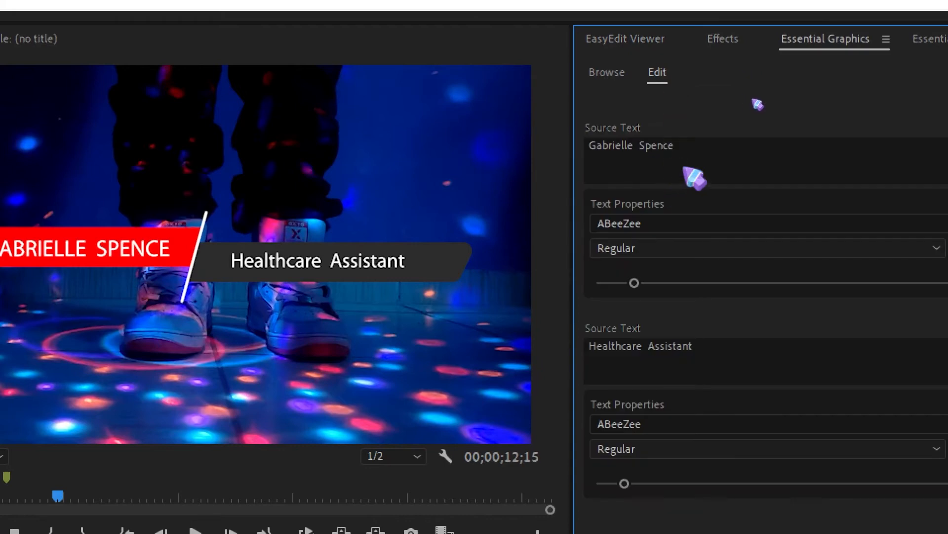
click(696, 145)
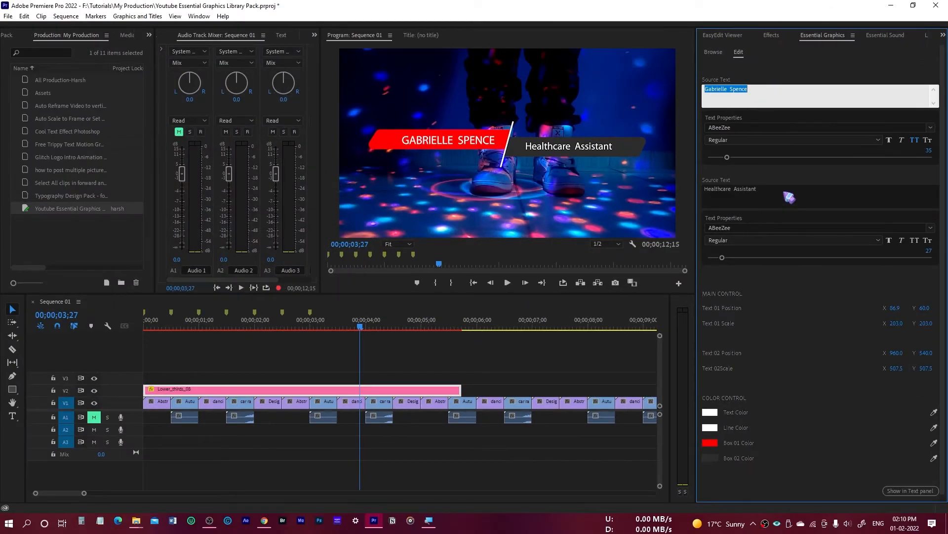
click(790, 198)
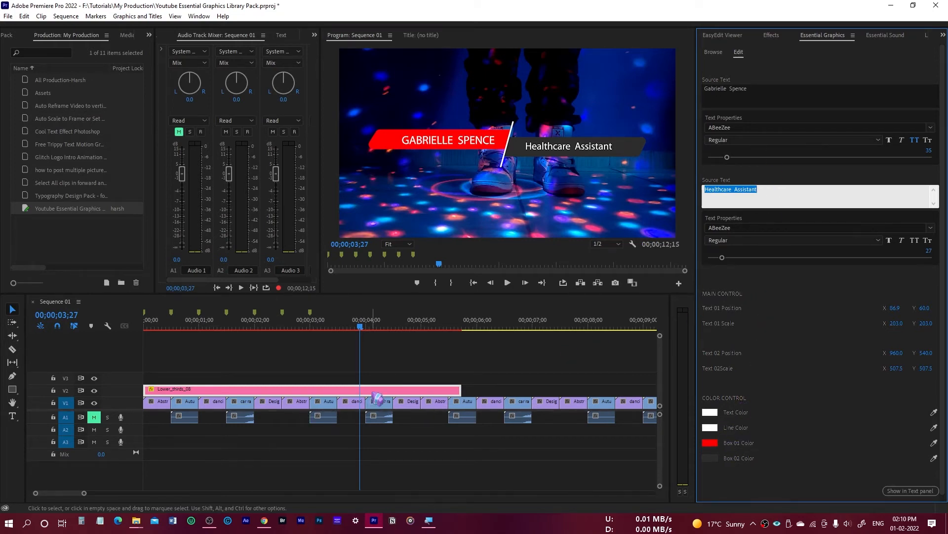
Place Bumper 01 from the Bumpers category of EasyEdit Viewer on track V1 at 00;00;33;12, accepting substitution of the missing fonts.
click(723, 35)
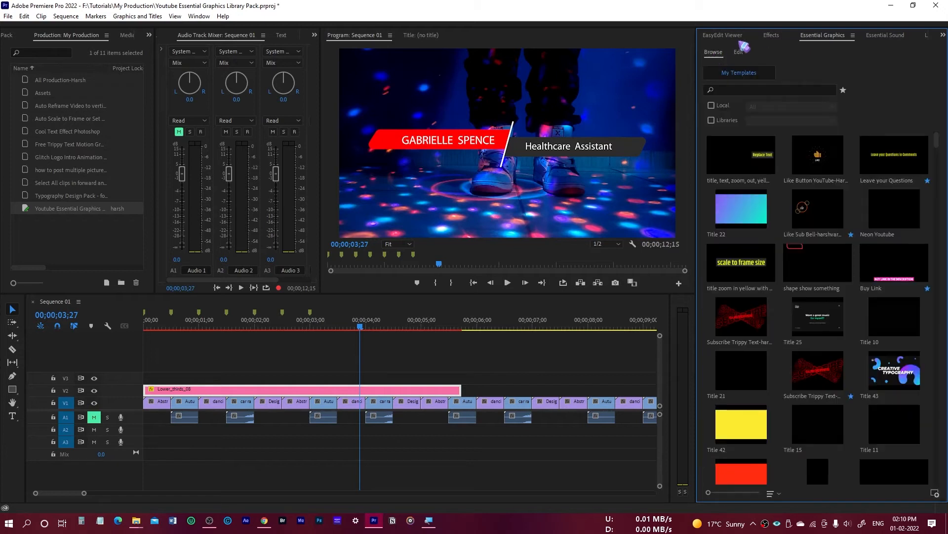
click(756, 147)
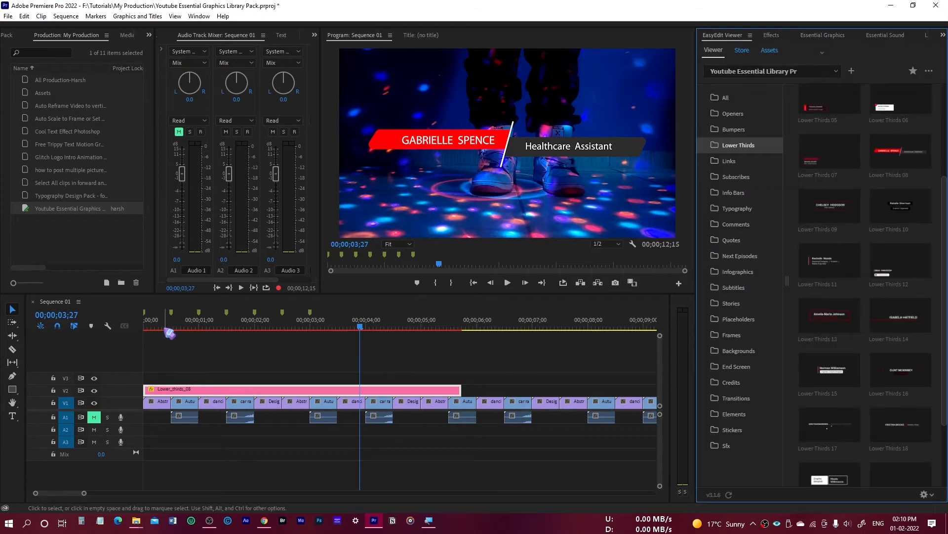
drag(164, 324, 143, 324)
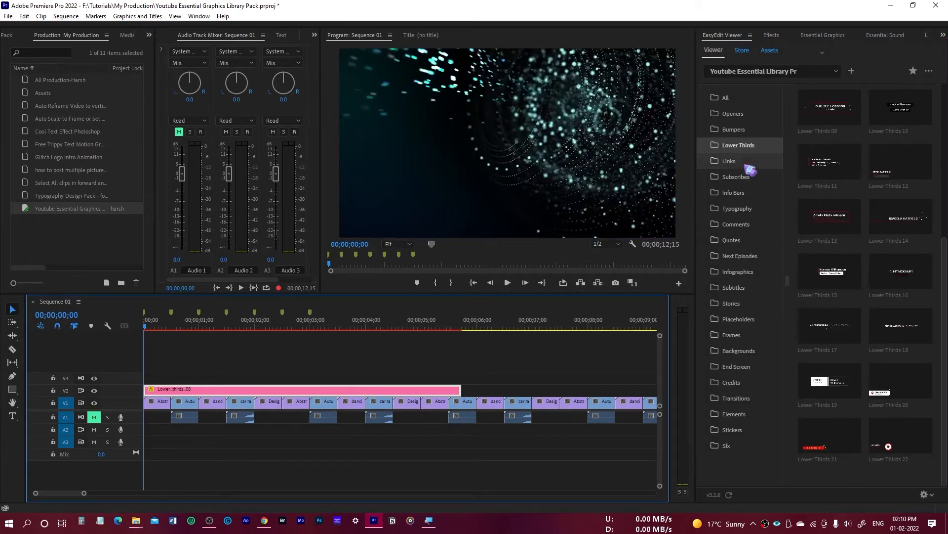
click(735, 129)
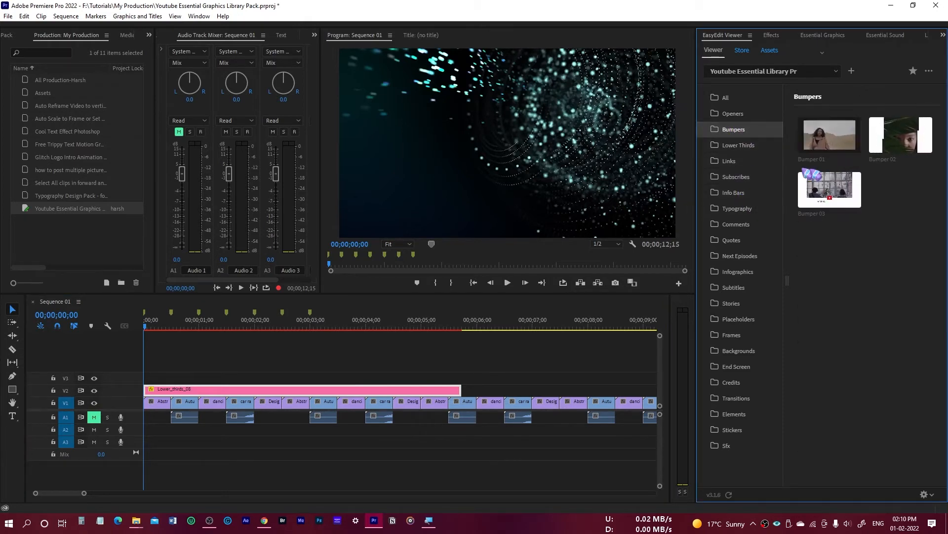
drag(84, 493, 325, 493)
click(243, 324)
drag(844, 143, 439, 425)
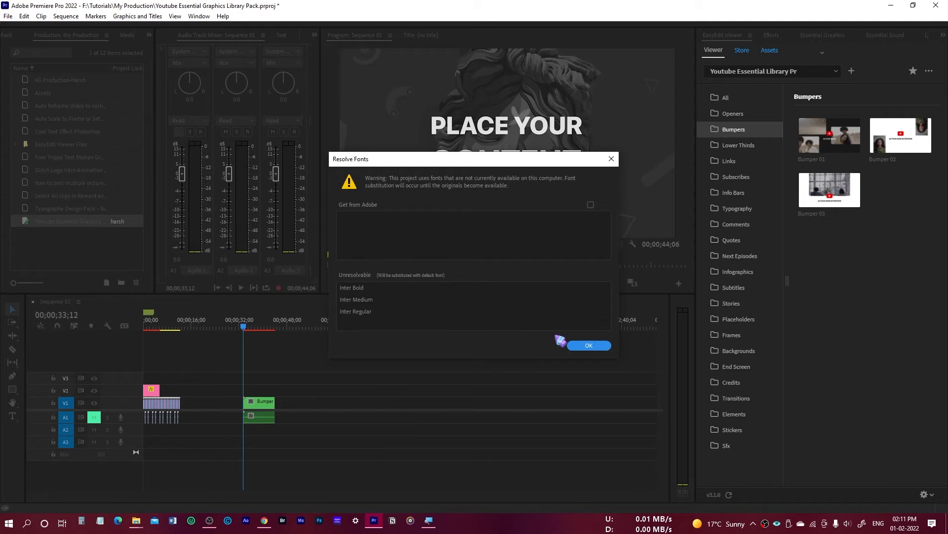
click(591, 346)
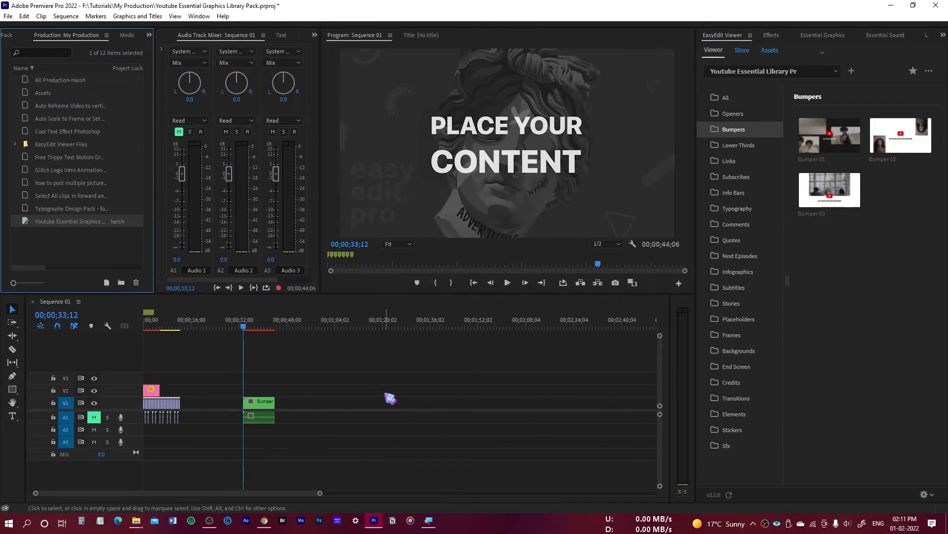
Play back the Bumper 01 clip and park the playhead at 00;00;35;21.
click(268, 405)
click(250, 359)
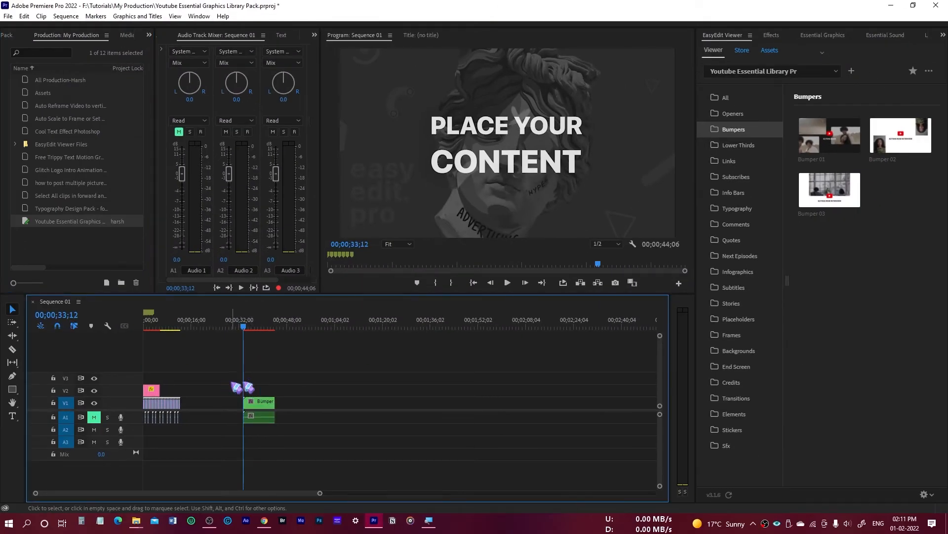
key(space)
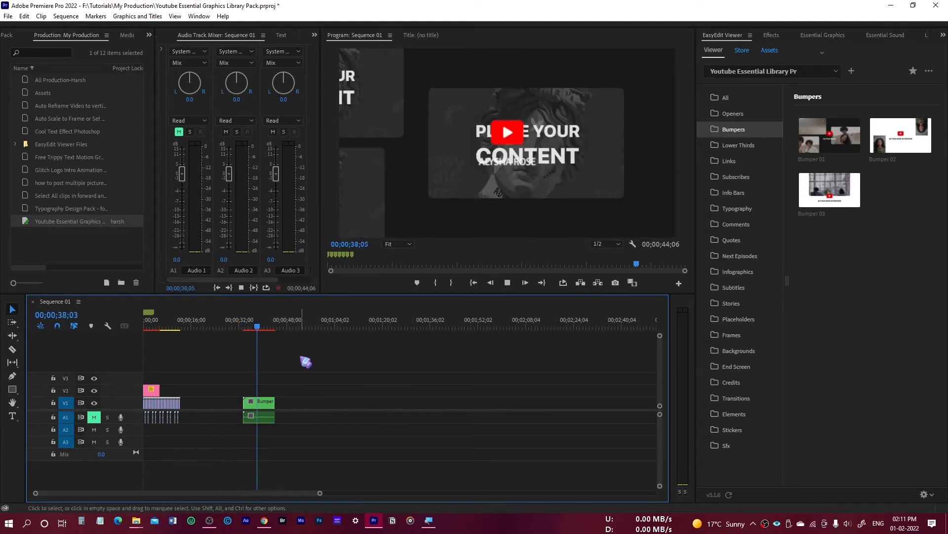
key(space)
click(252, 330)
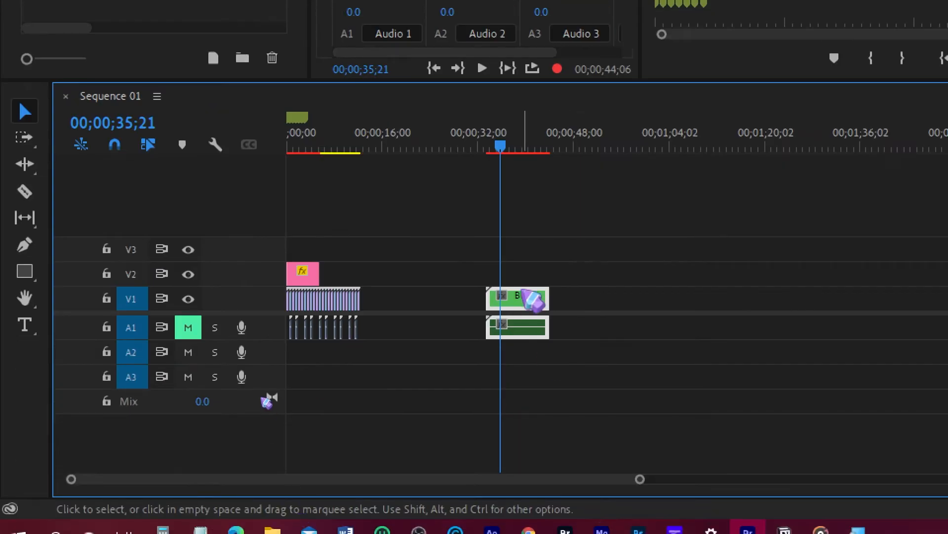
Open the Bumper 01 nested sequence, shrink its video tracks to fit, and open the nested BP_01_Placeholder_01_#01 sequence.
double_click(525, 306)
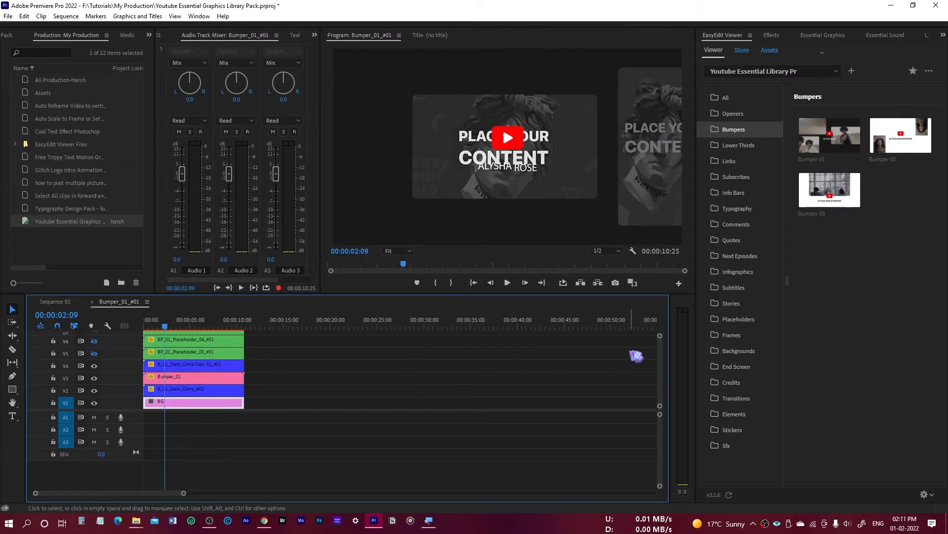
drag(660, 337, 659, 333)
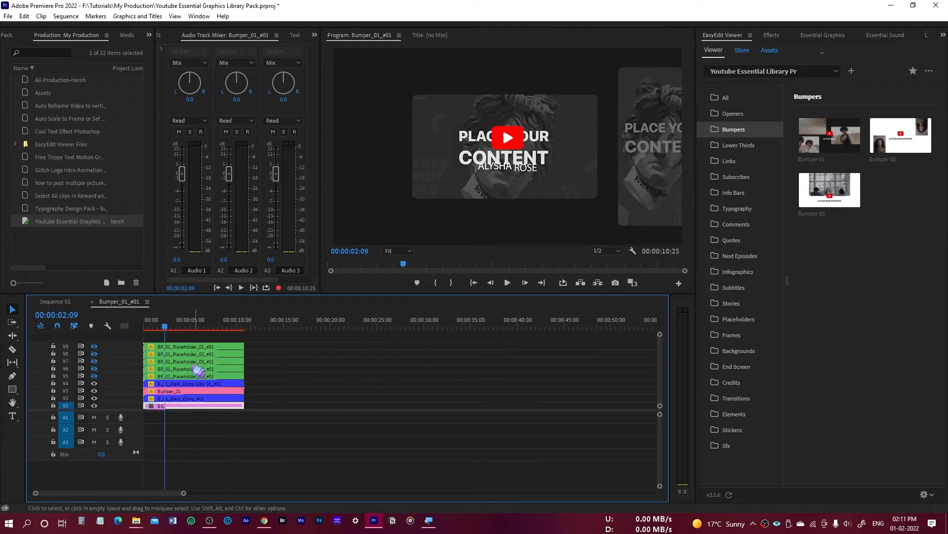
click(188, 347)
key(super)
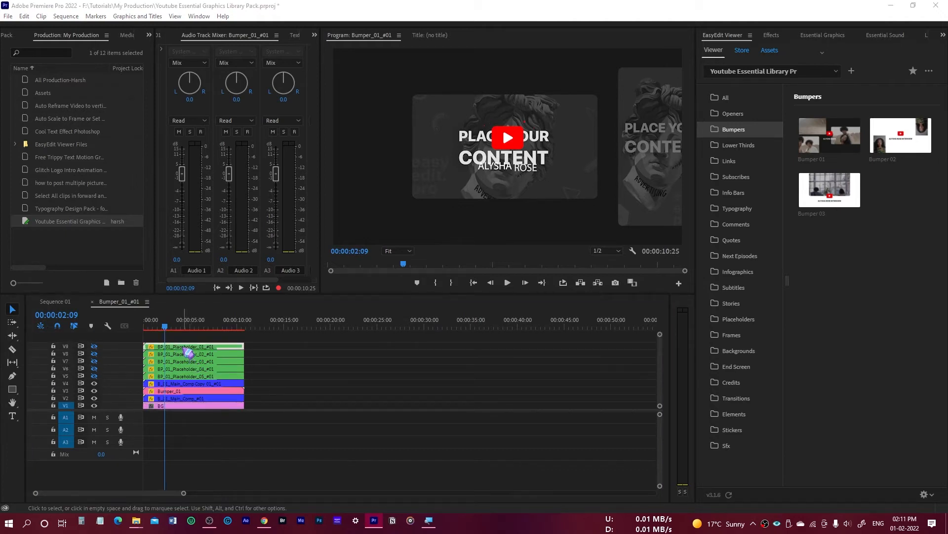
click(379, 348)
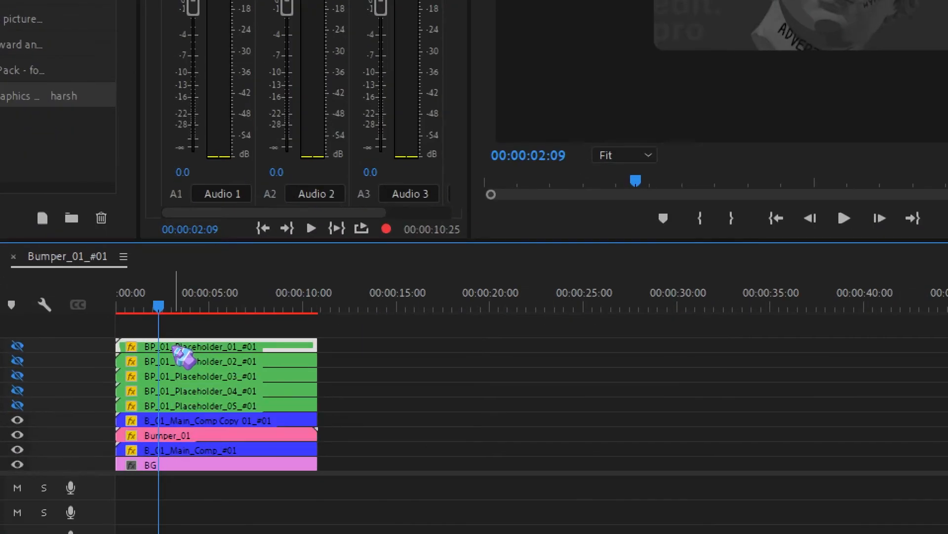
double_click(176, 347)
Replace placeholder 16x9.png on track V5 with dancing foot video.mp4 from the project's media, starting at 00;00;00;00.
click(169, 355)
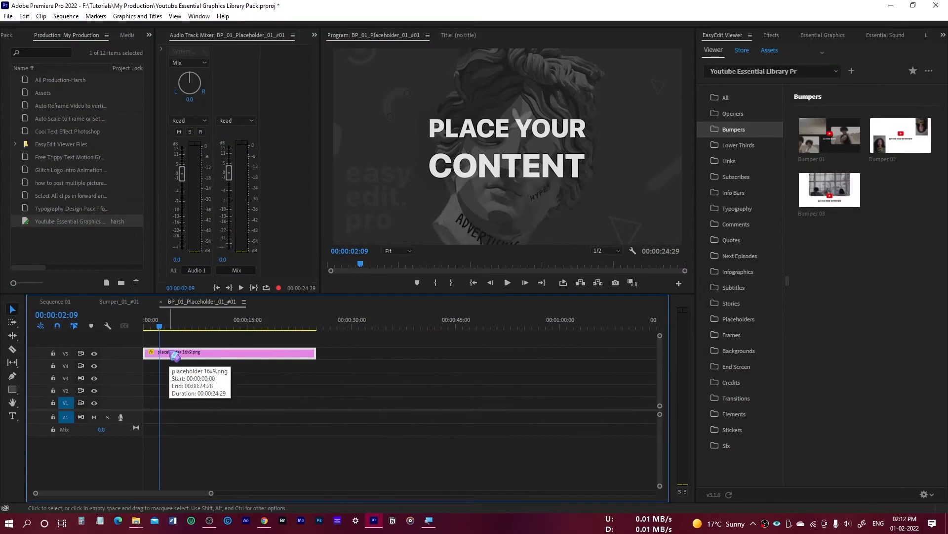
click(149, 35)
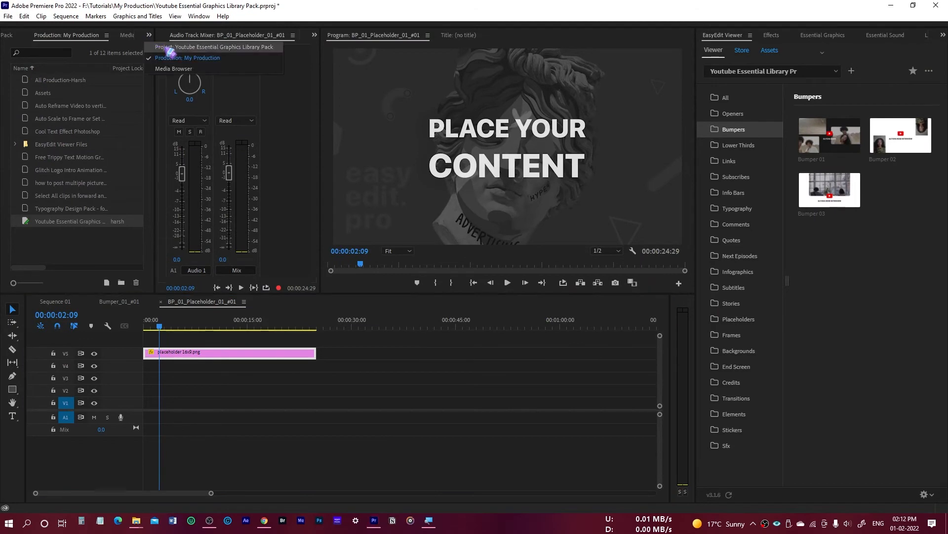
click(166, 49)
drag(73, 138, 161, 353)
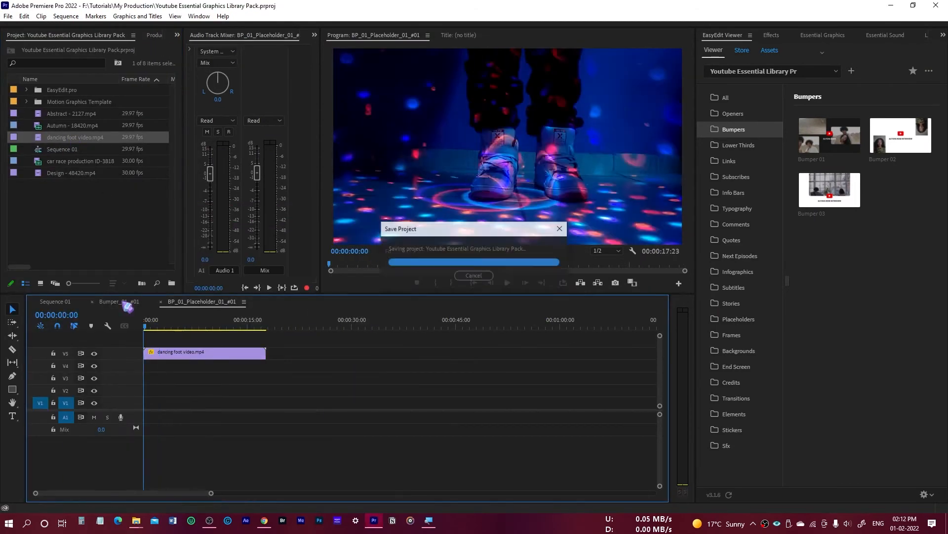
Fill BP_01_Placeholder_02_#01 with the car race production clip, set its scale to 185.3 and horizontal position to 1407, and save.
drag(62, 167, 205, 430)
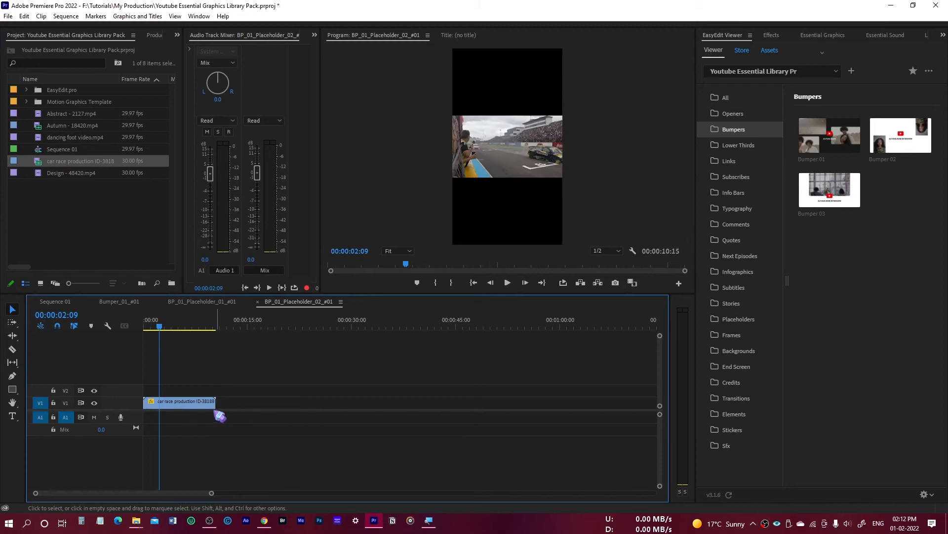
click(315, 36)
click(309, 94)
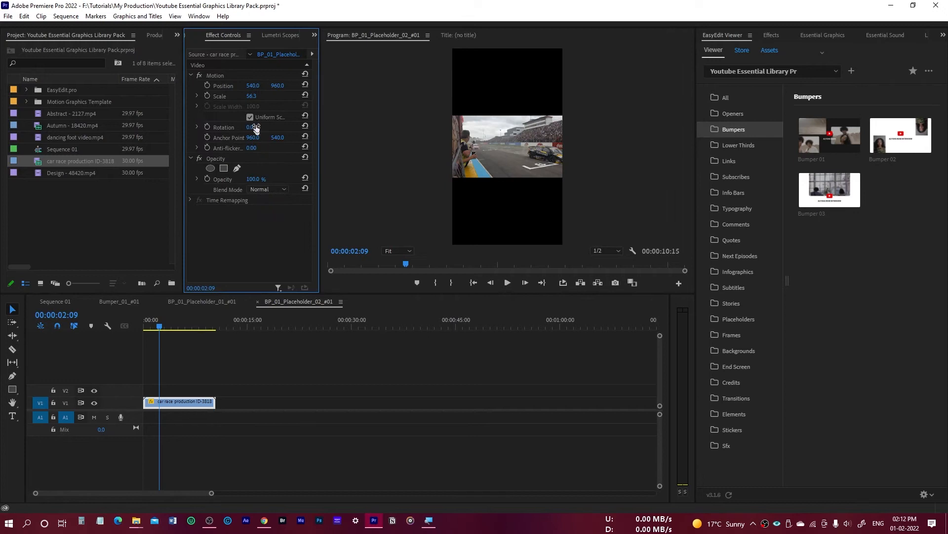
drag(250, 97, 315, 97)
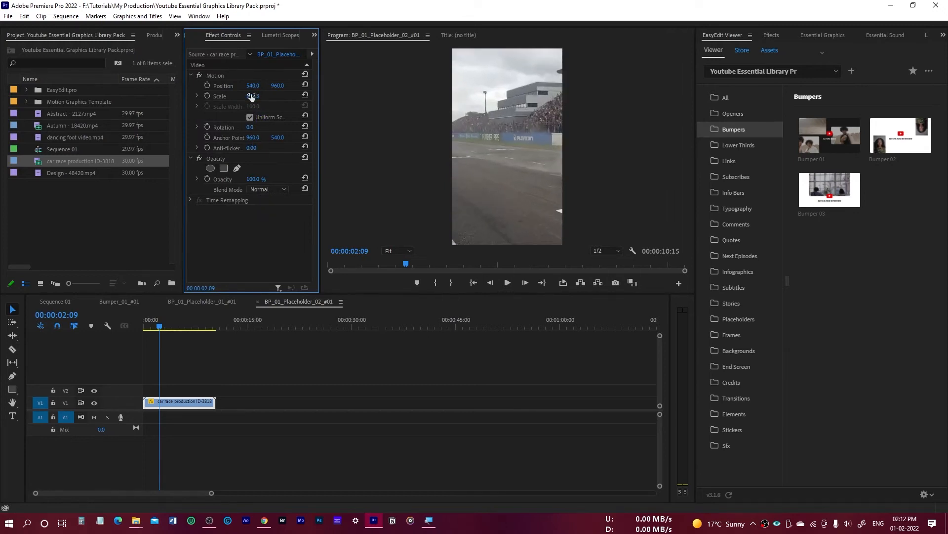
drag(253, 89, 316, 89)
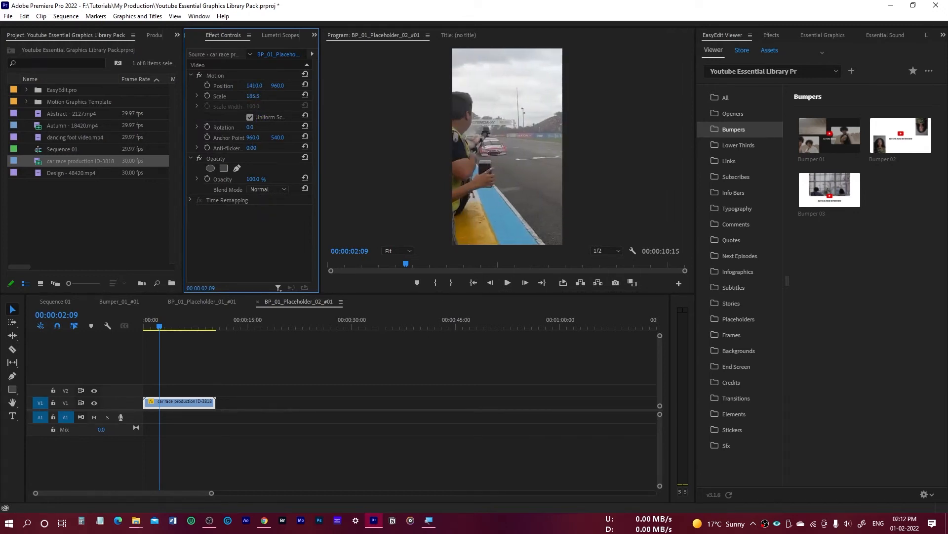
click(162, 328)
key(ctrl+s)
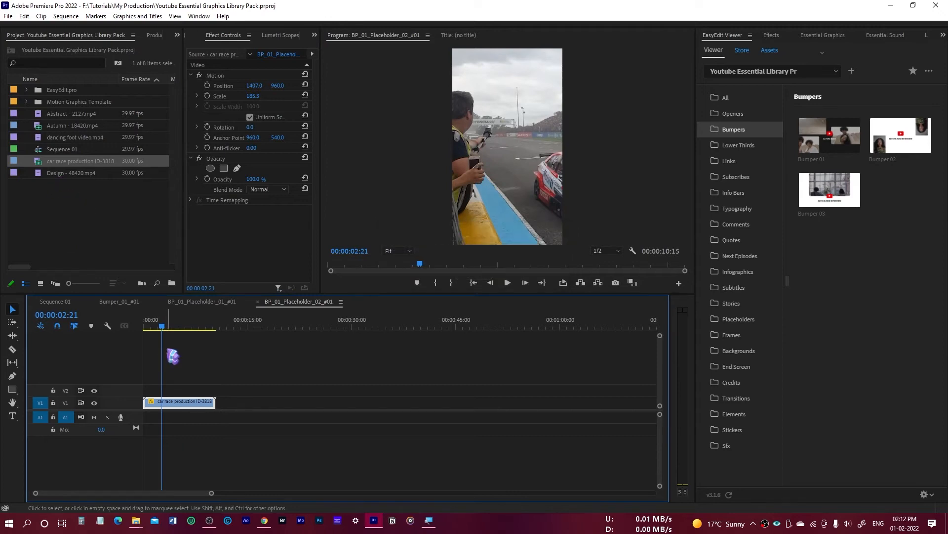
Return to Bumper_01_#01, open the nested BP_01_Placeholder_03_#01 sequence and replace its placeholder image with Design - 48420.mp4.
click(210, 303)
click(128, 305)
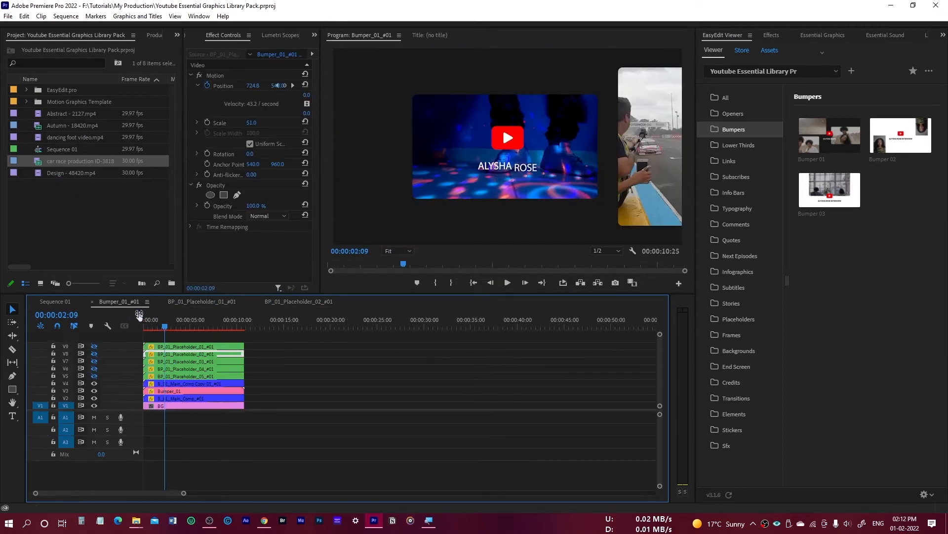
double_click(183, 362)
click(182, 354)
key(ctrl+s)
drag(40, 173, 160, 341)
key(super)
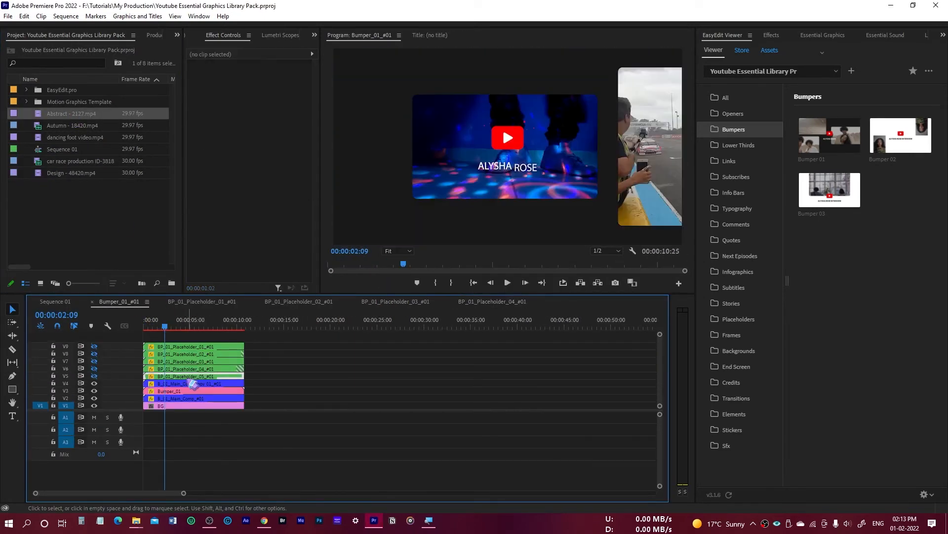
Replace the placeholder images in BP_01_Placeholder_04_#01 and BP_01_Placeholder_05_#01 with Abstract - 2127.mp4 and Autumn - 18420.mp4 respectively, and save.
double_click(189, 378)
key(Delete)
drag(39, 126, 149, 402)
key(ctrl+s)
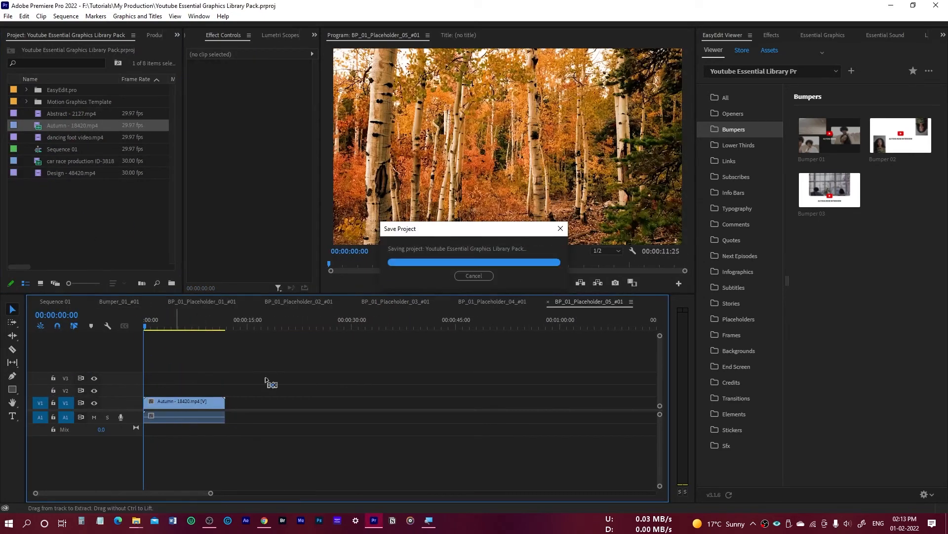
Return to Sequence 01, play back the filled Bumper 01 clip and stop at 00;00;39;19.
click(202, 302)
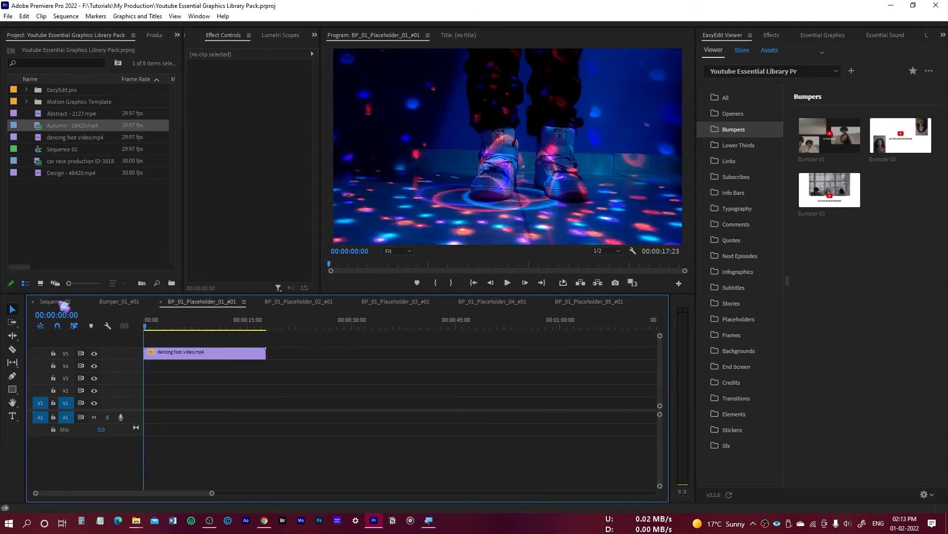
click(59, 301)
click(242, 326)
key(space)
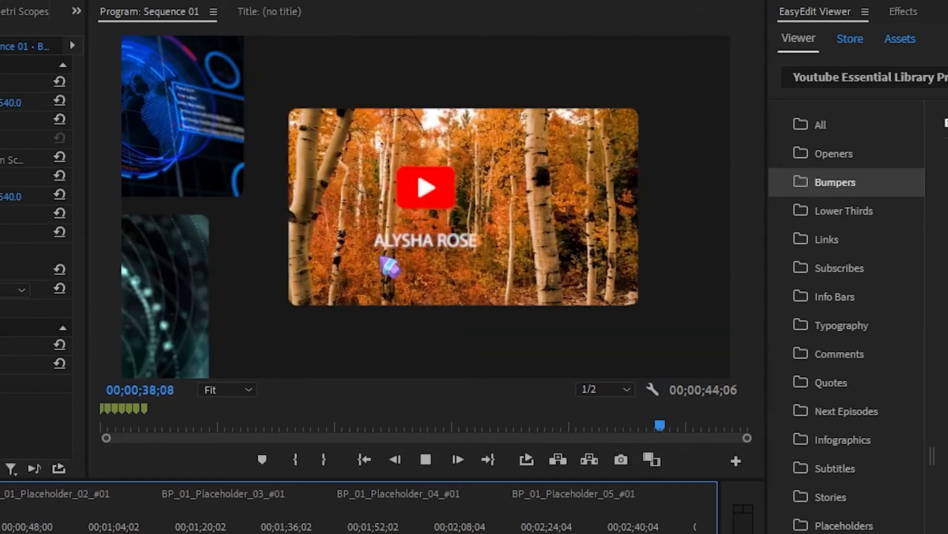
key(space)
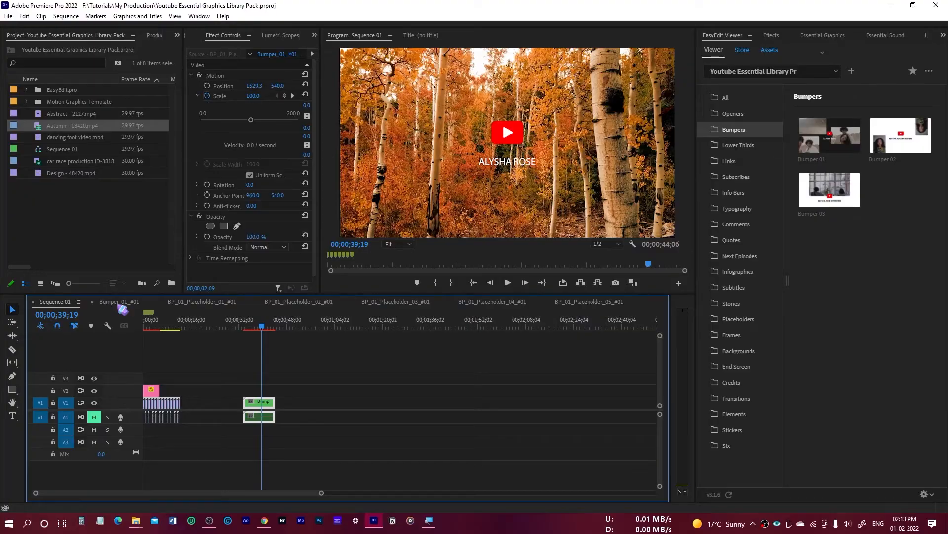
Replace the source text of the Bumper_01 graphic inside Bumper_01_#01 with the channel name and play back the result.
click(120, 303)
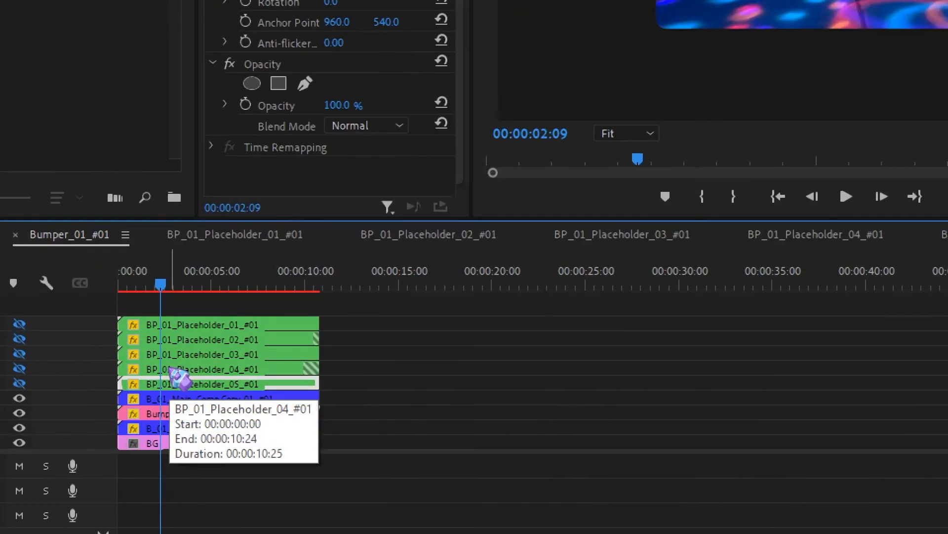
click(172, 390)
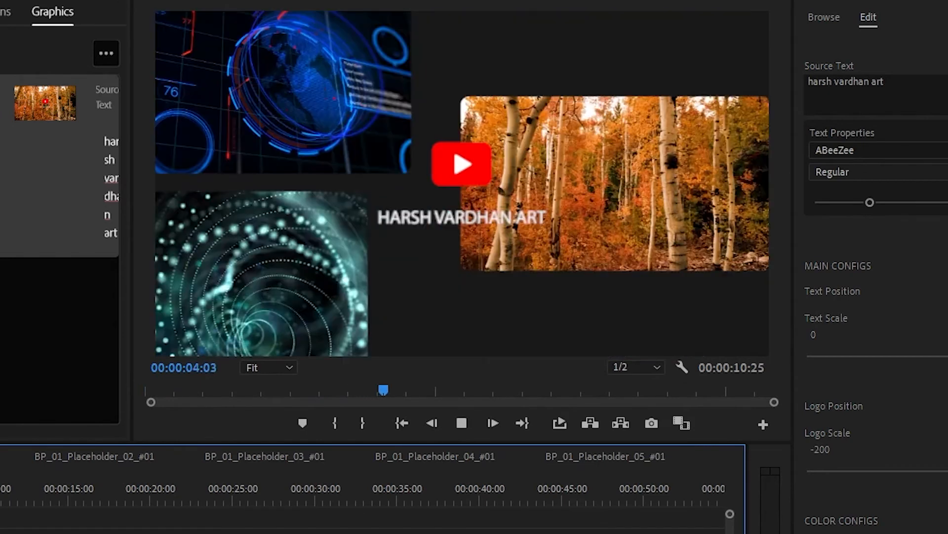
key(space)
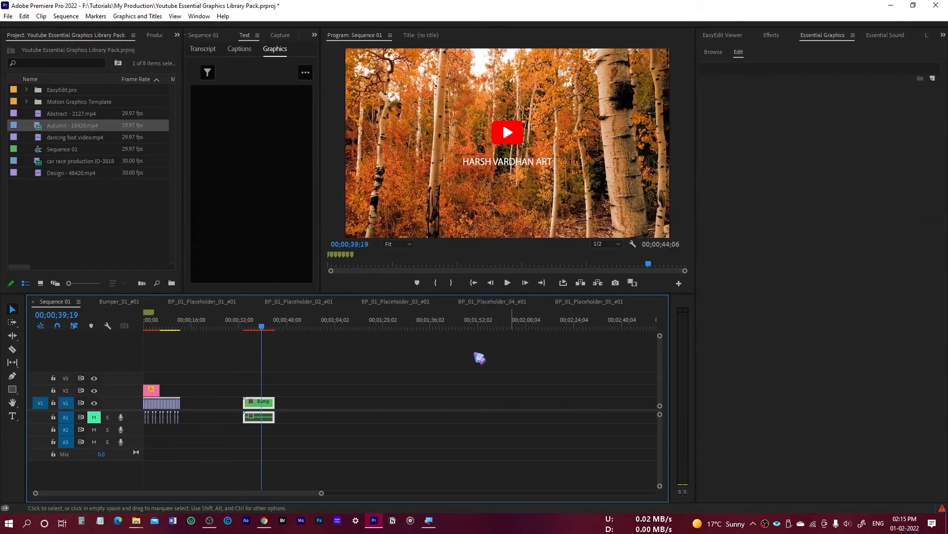
Place Next Episode 01 from EasyEdit Viewer on track V1 at 00;00;48;15, accepting substitution of the missing fonts, and play it back to 00;00;51;20.
click(729, 39)
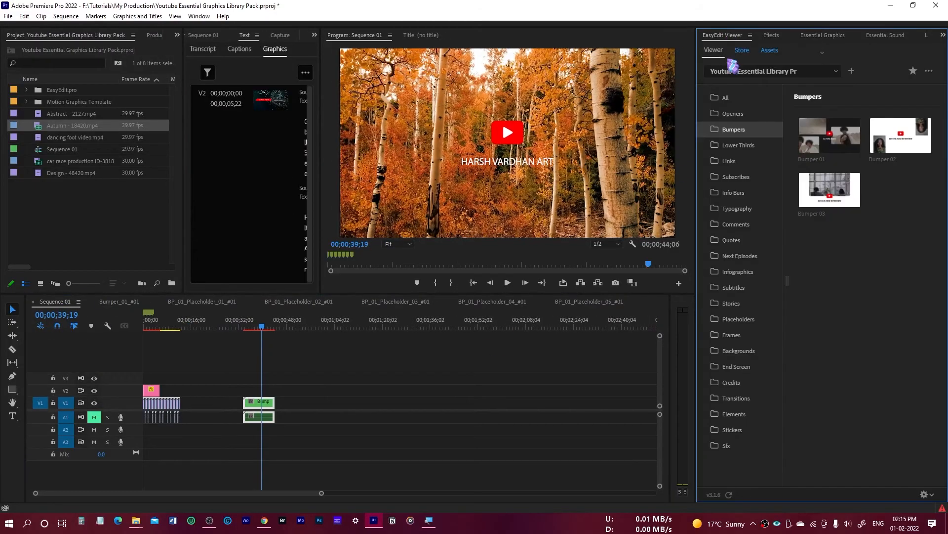
click(740, 256)
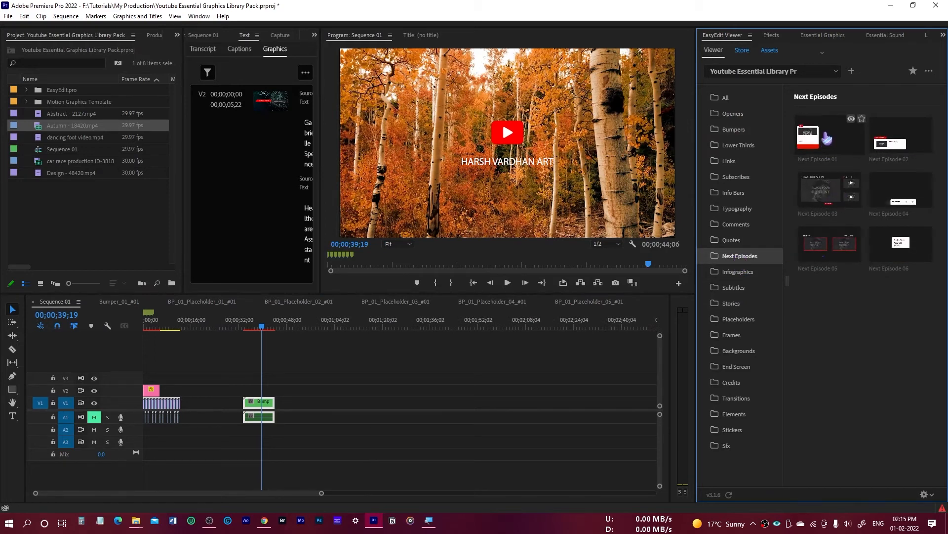
click(276, 328)
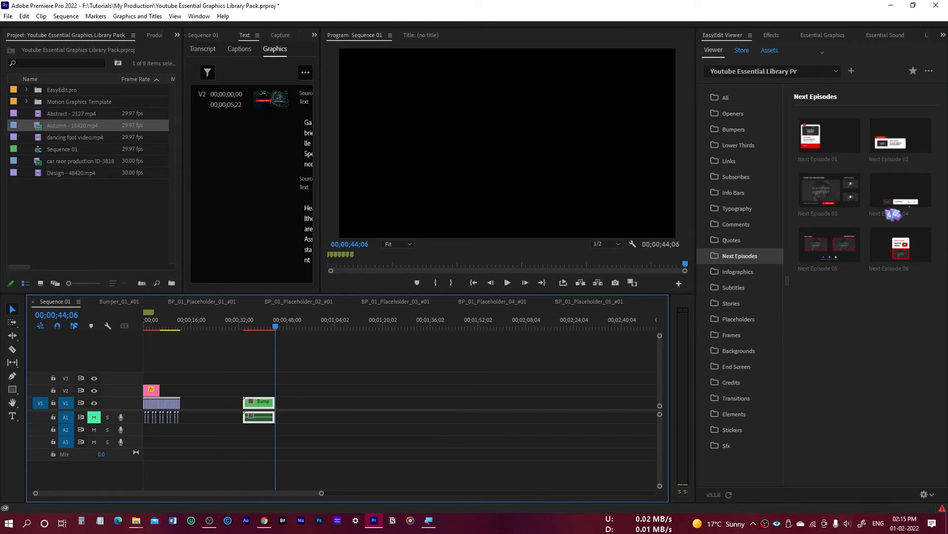
click(829, 145)
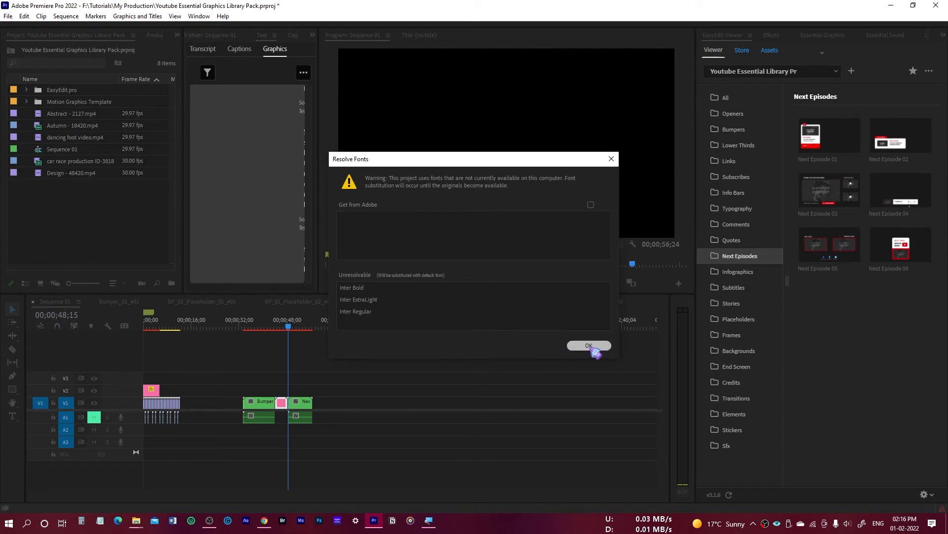
click(589, 345)
click(509, 282)
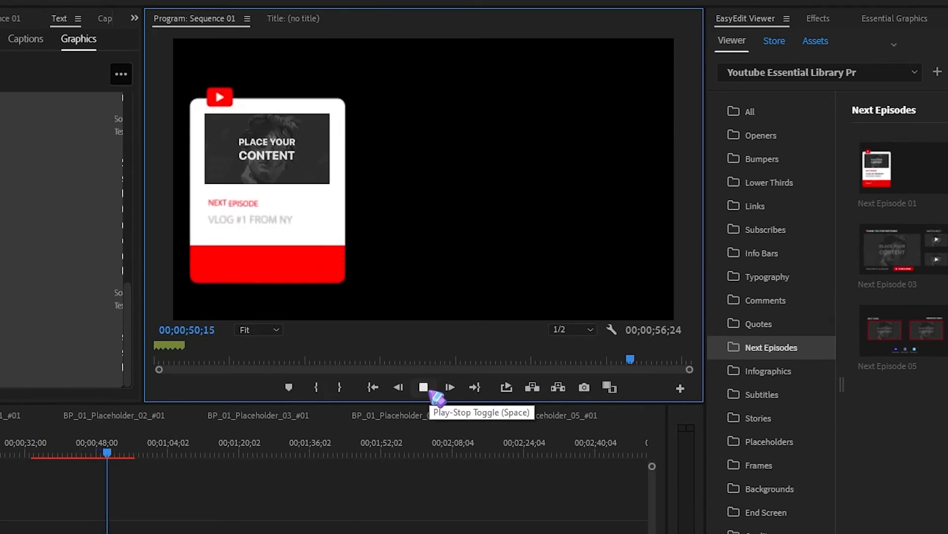
click(431, 392)
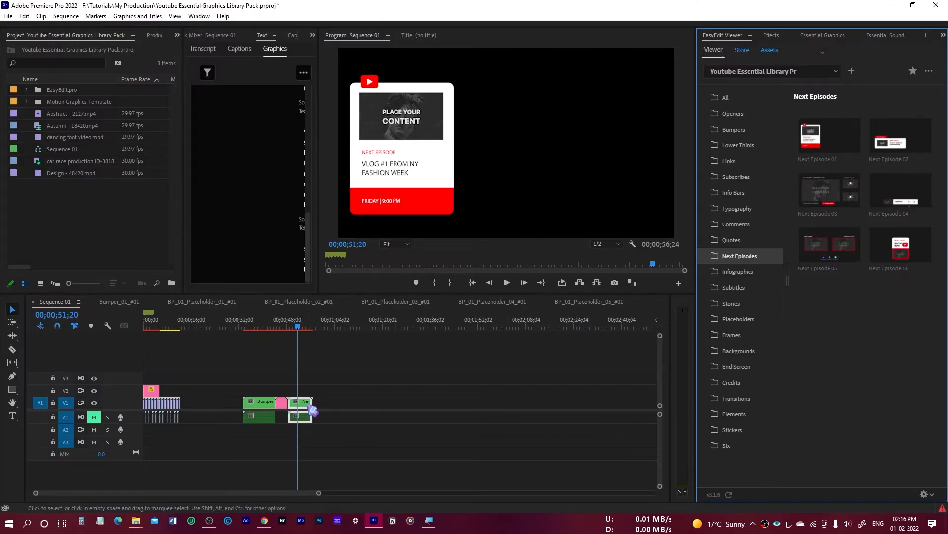
Open NE_01_Placeholder_#01 inside the Next Episode 01 nested sequence and replace its placeholder image with Design - 48420.mp4 at 00:00:00:00.
click(307, 405)
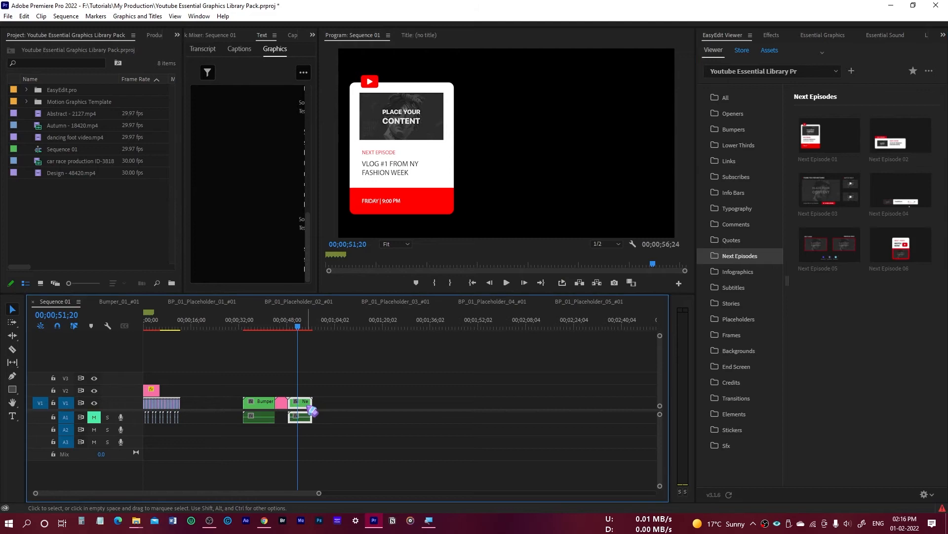
double_click(300, 401)
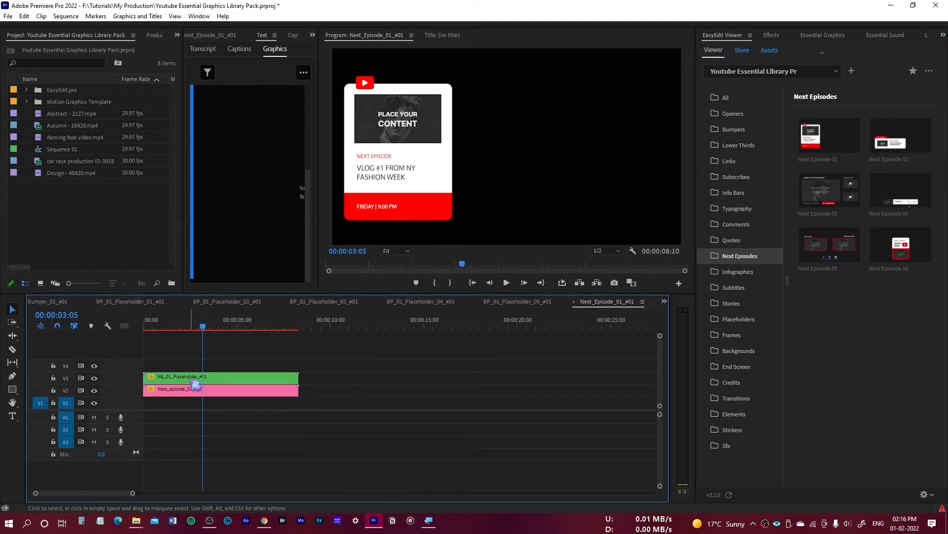
double_click(221, 378)
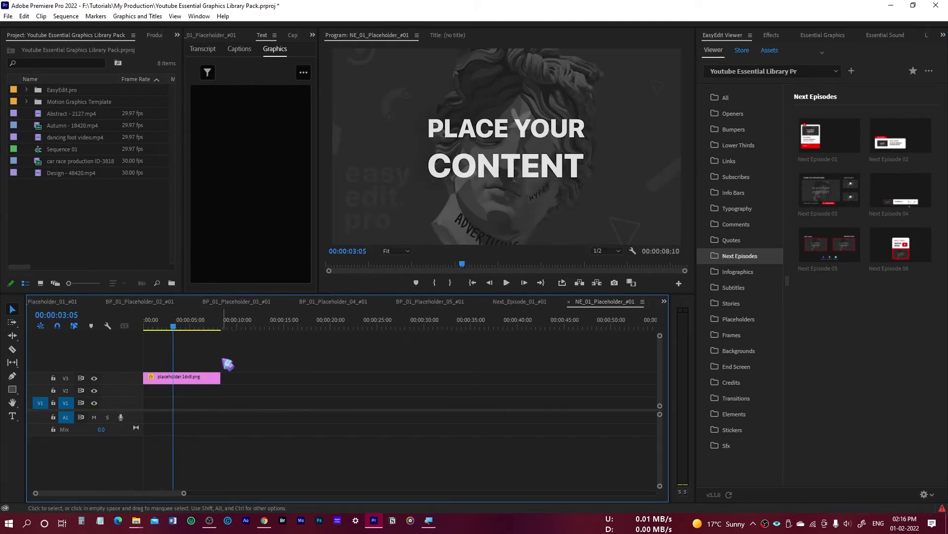
drag(175, 330, 145, 328)
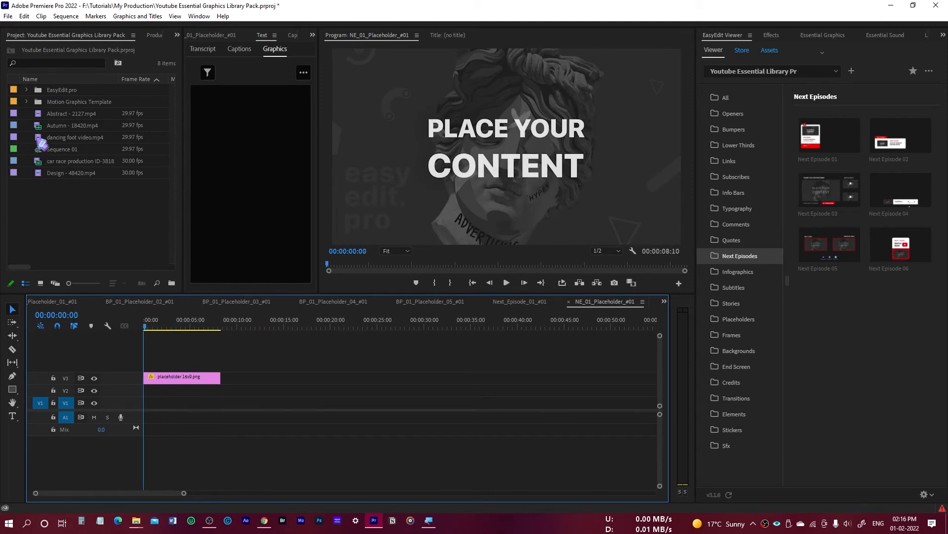
drag(47, 186, 231, 377)
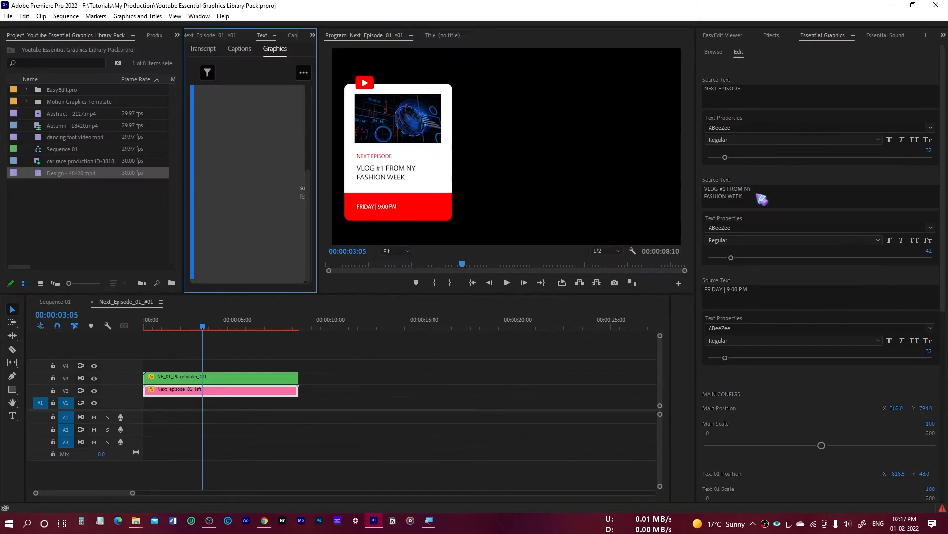
Examine the editable source text of the Next_episode_01_left graphic, selecting its episode title, and check the clips in the nested sequence.
click(725, 192)
click(729, 188)
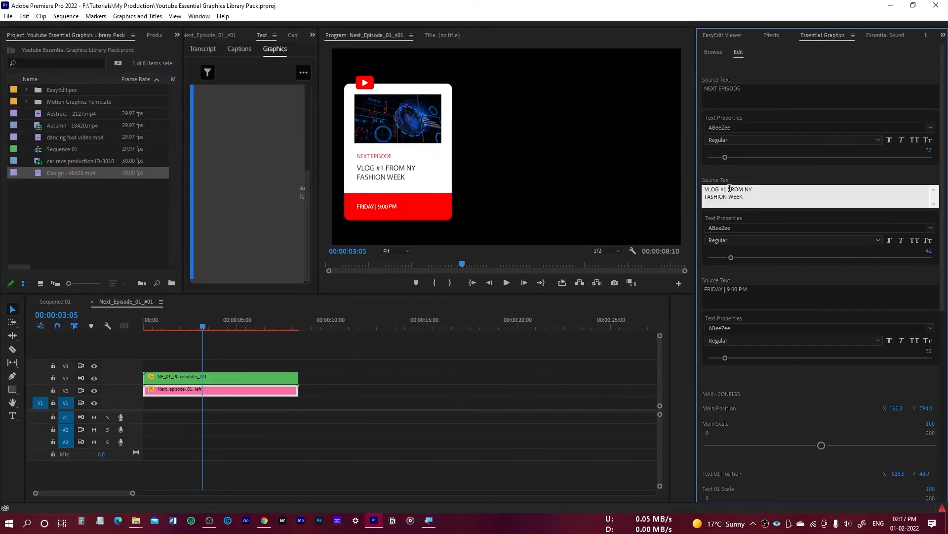
triple_click(728, 192)
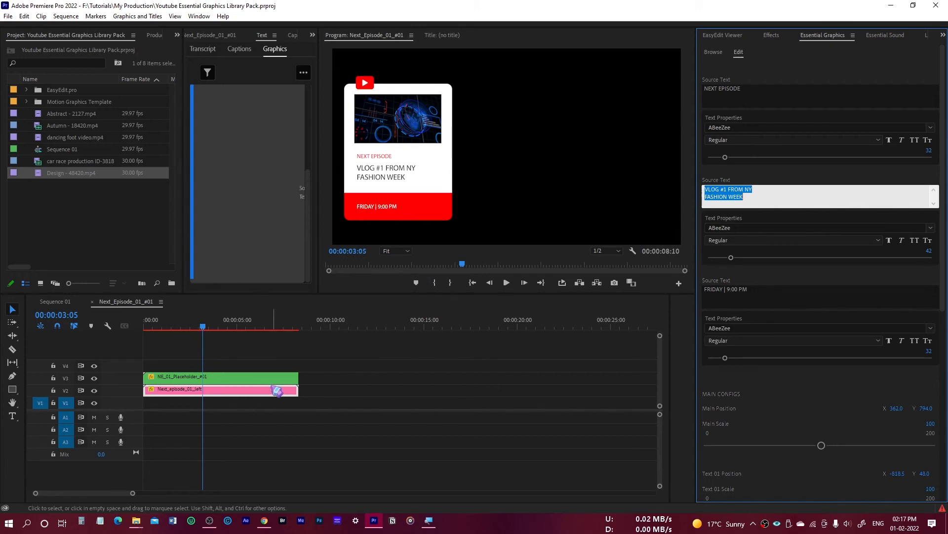
click(245, 378)
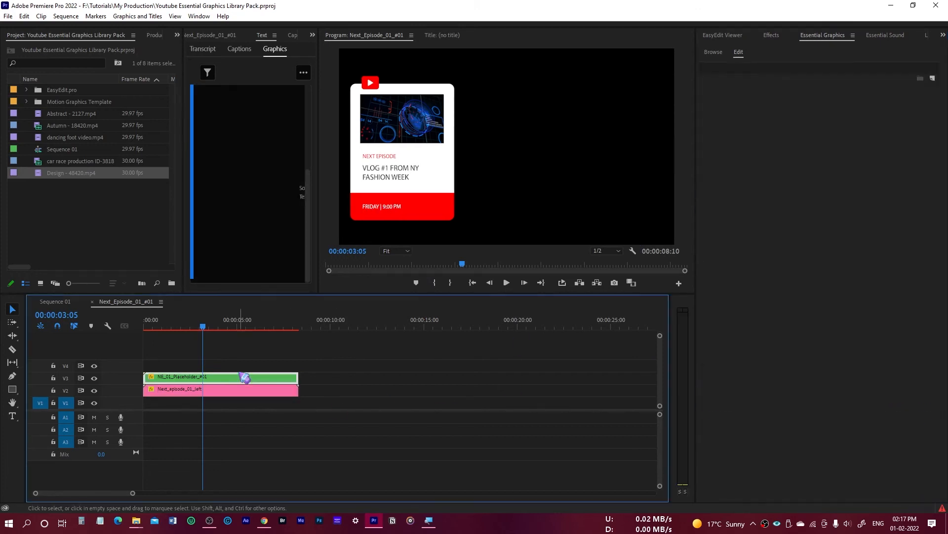
click(258, 392)
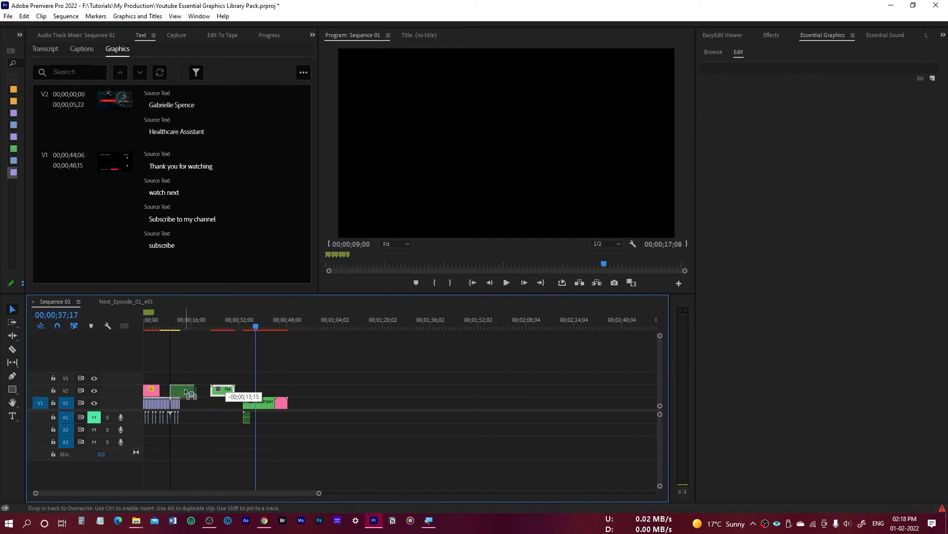
Move the Next Episode 01 clip above the footage near the start of Sequence 01, play it back to 00;00;12;11, and save.
drag(222, 390, 167, 349)
click(156, 324)
key(space)
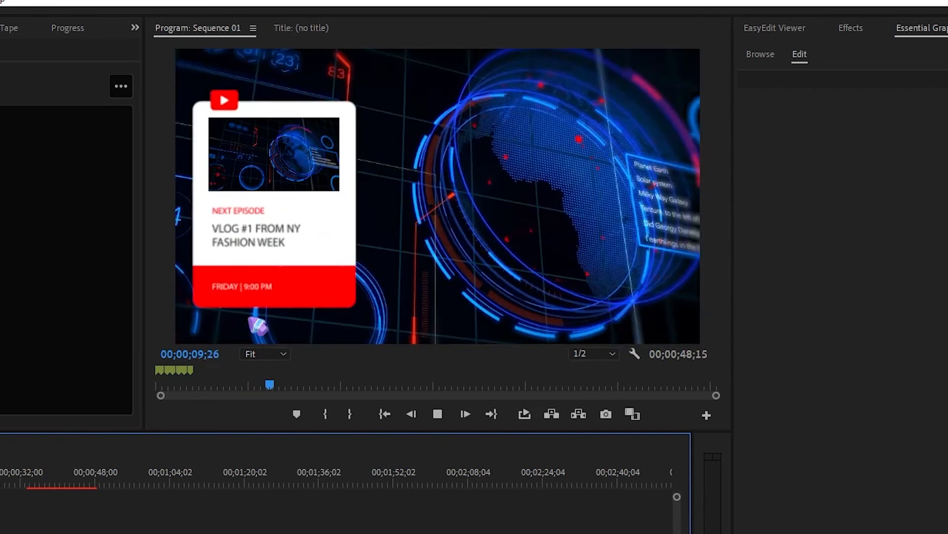
key(space)
key(ctrl+s)
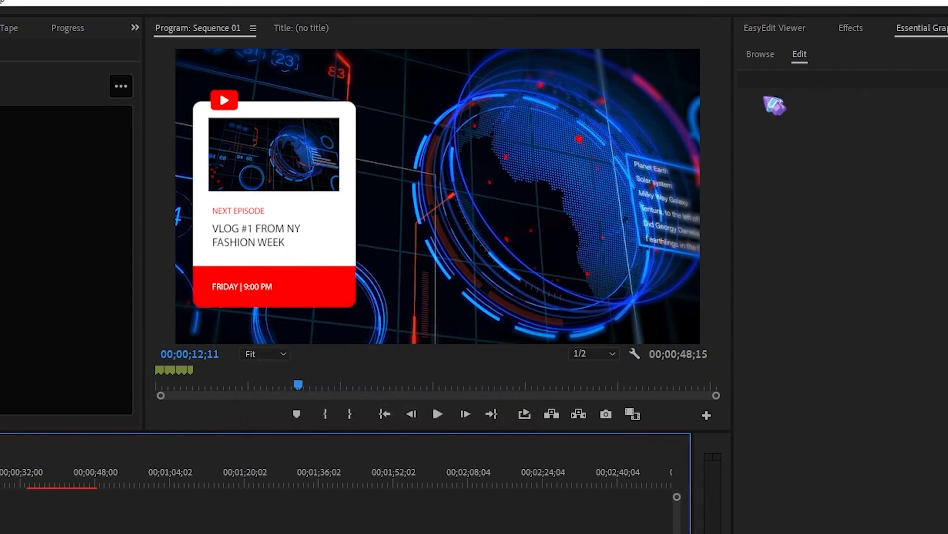
Browse the Infographics, Subtitles and Stories categories of the Youtube Essential Library pack in EasyEdit Viewer.
click(772, 60)
click(778, 29)
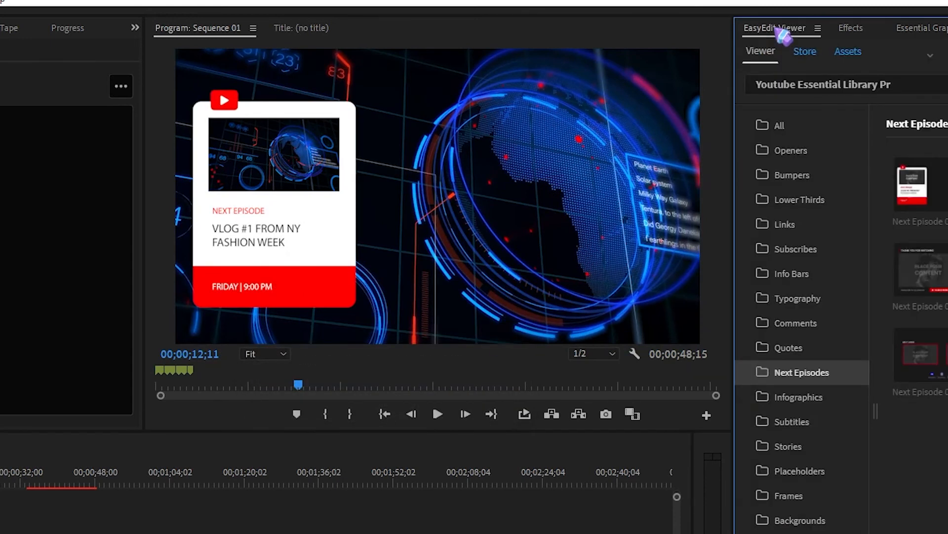
click(814, 401)
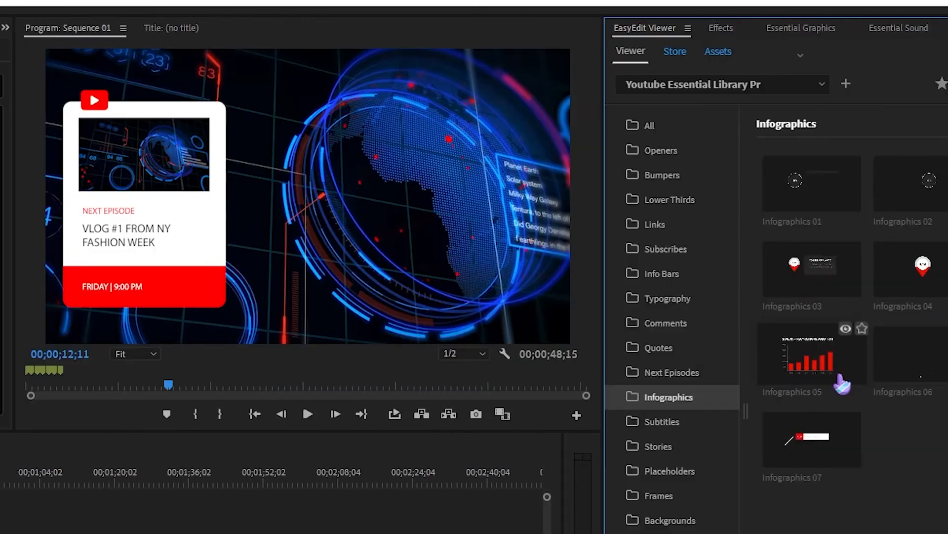
click(673, 421)
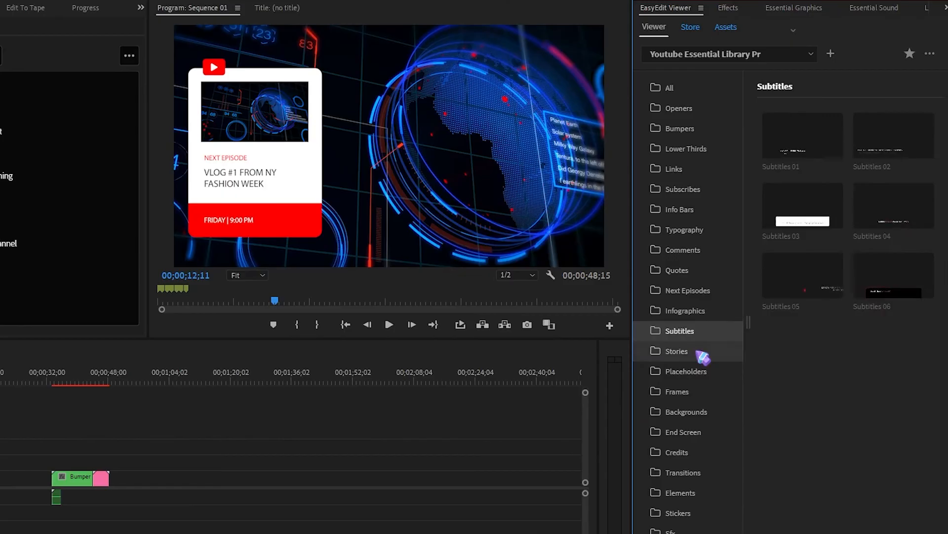
click(700, 354)
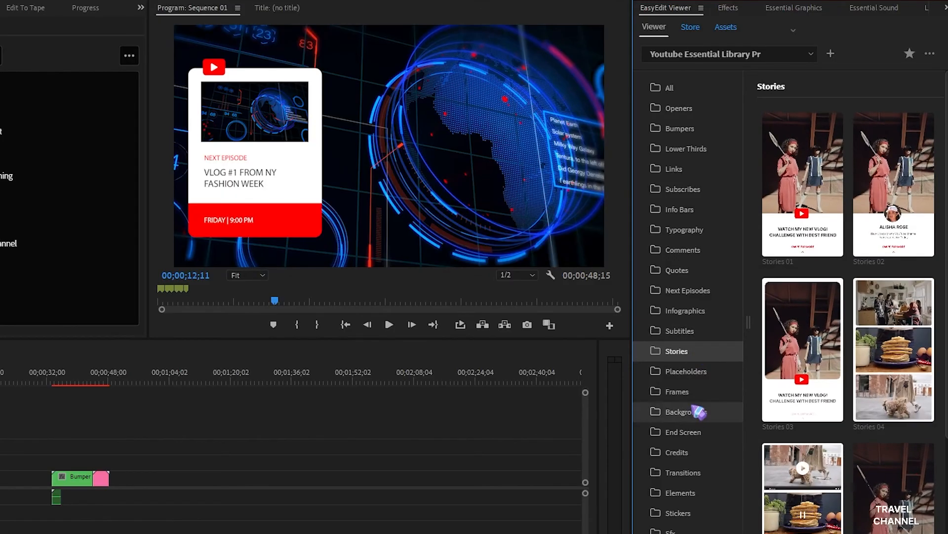
Browse the Placeholders, Frames, Backgrounds, End Screen, Credits and Transitions categories of the Youtube Essential Library pack.
click(690, 372)
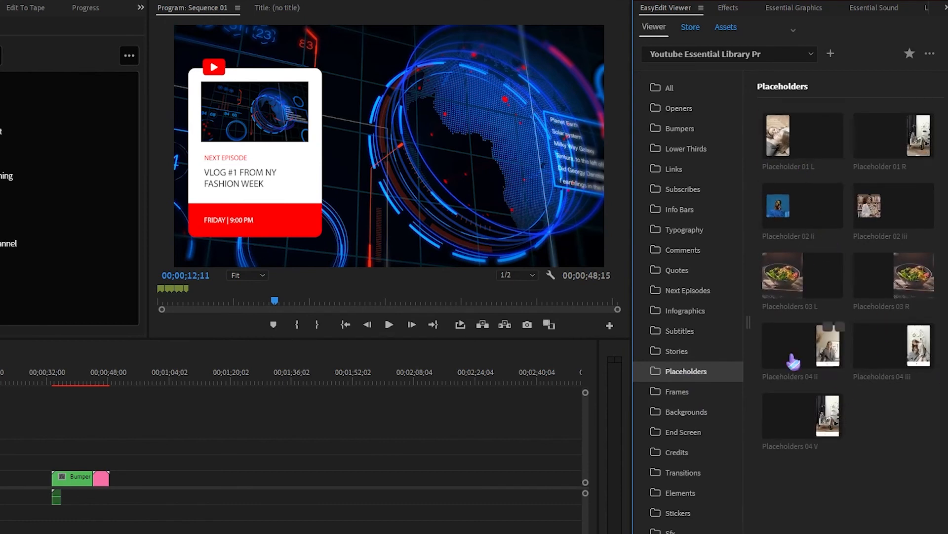
click(685, 393)
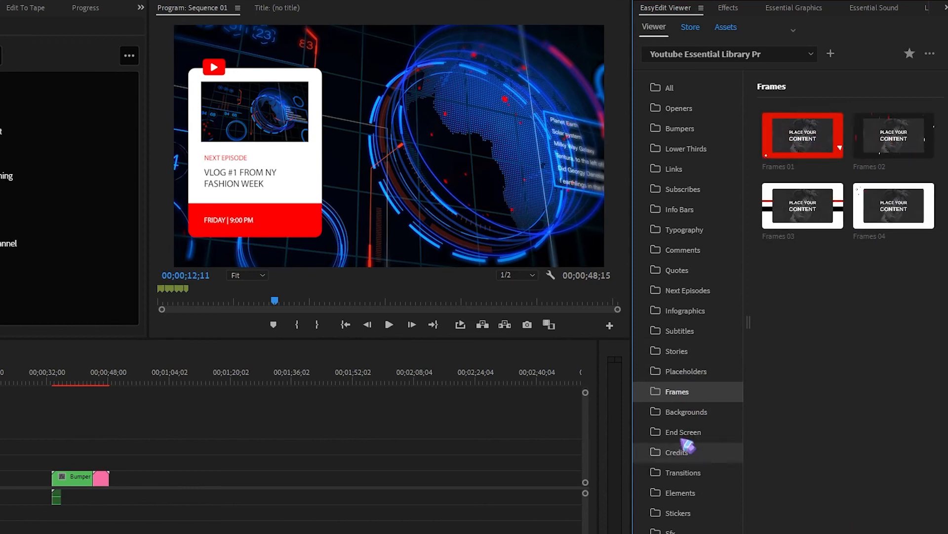
click(687, 415)
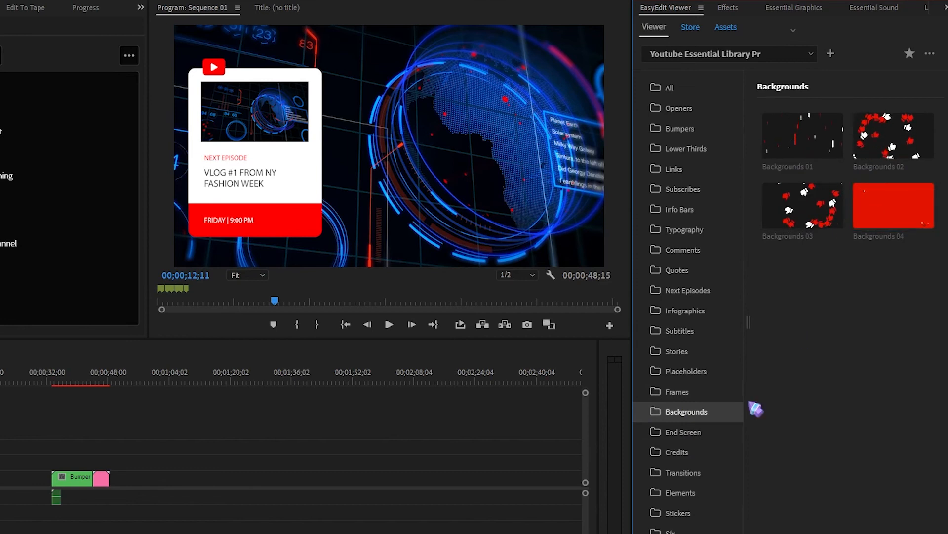
click(702, 431)
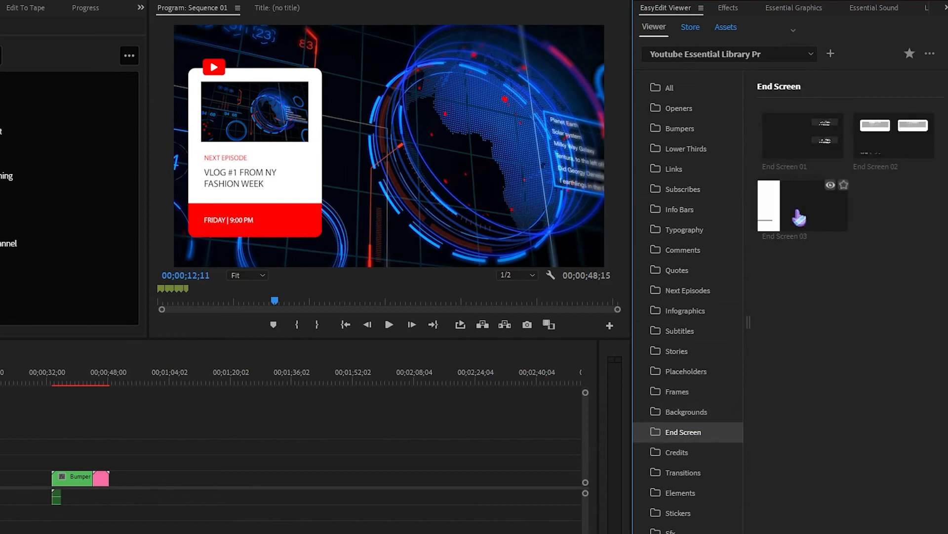
click(685, 458)
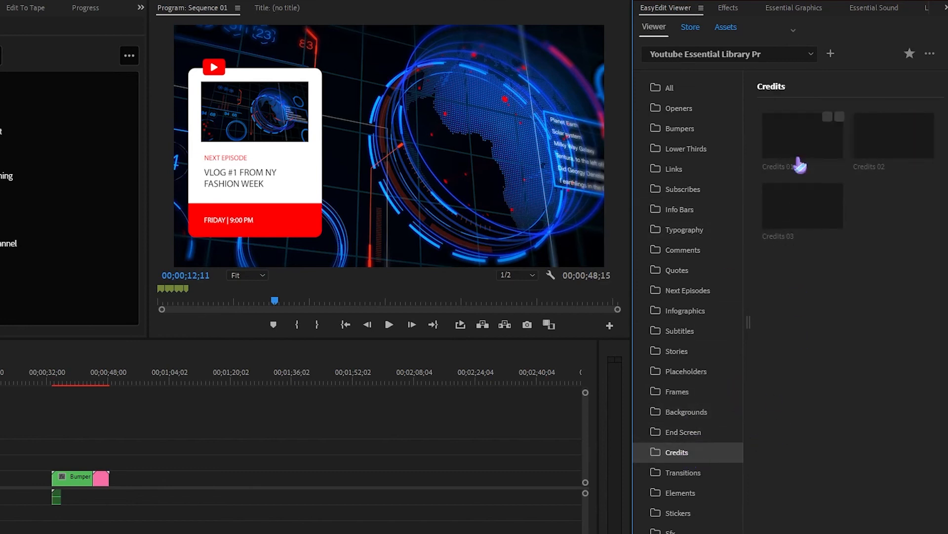
click(701, 475)
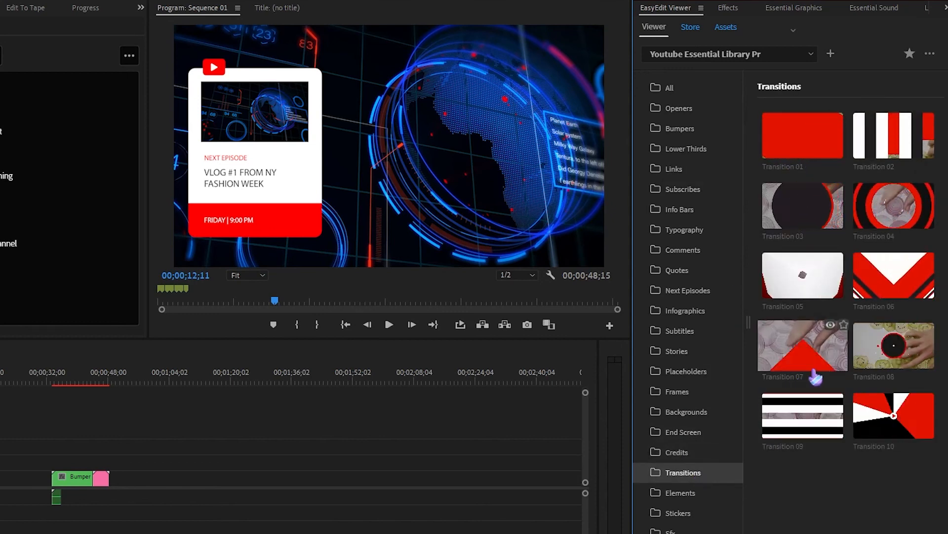
Examine the animated previews in the pack's Elements and Stickers categories.
click(690, 494)
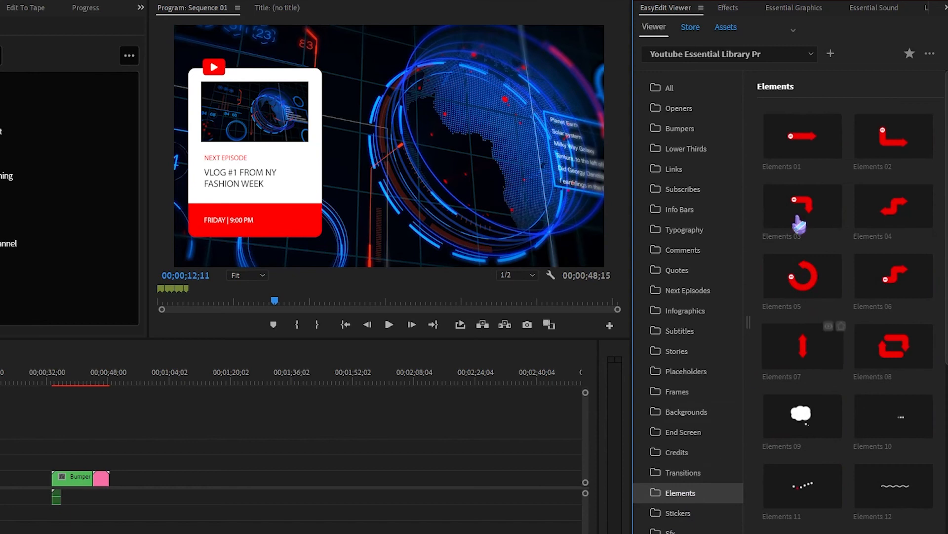
mouse_move(815, 196)
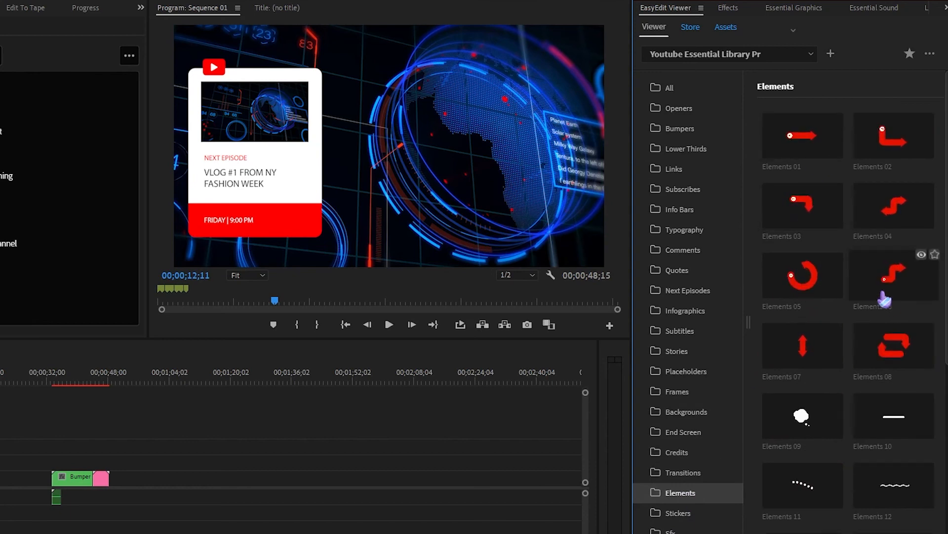
scroll(840, 306, down, 5)
mouse_move(836, 373)
scroll(839, 413, down, 3)
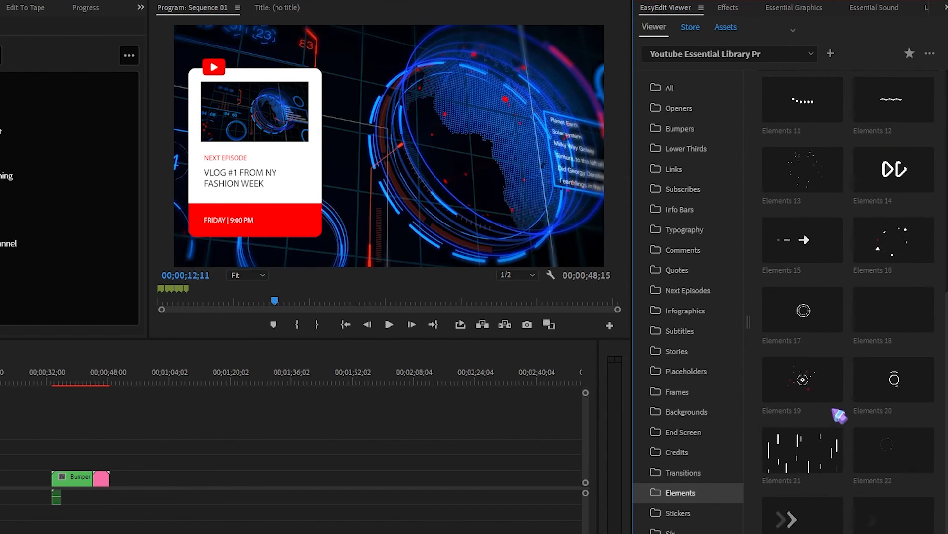
mouse_move(810, 394)
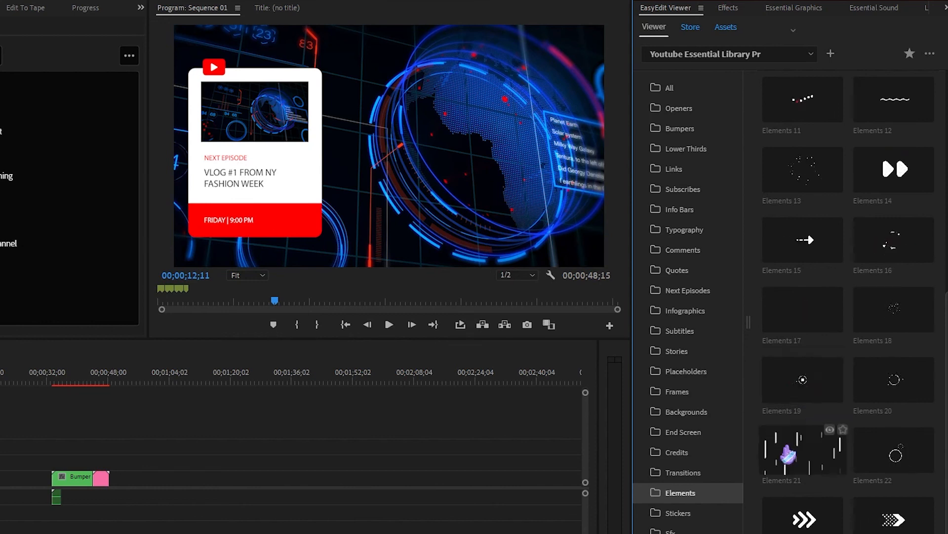
click(686, 516)
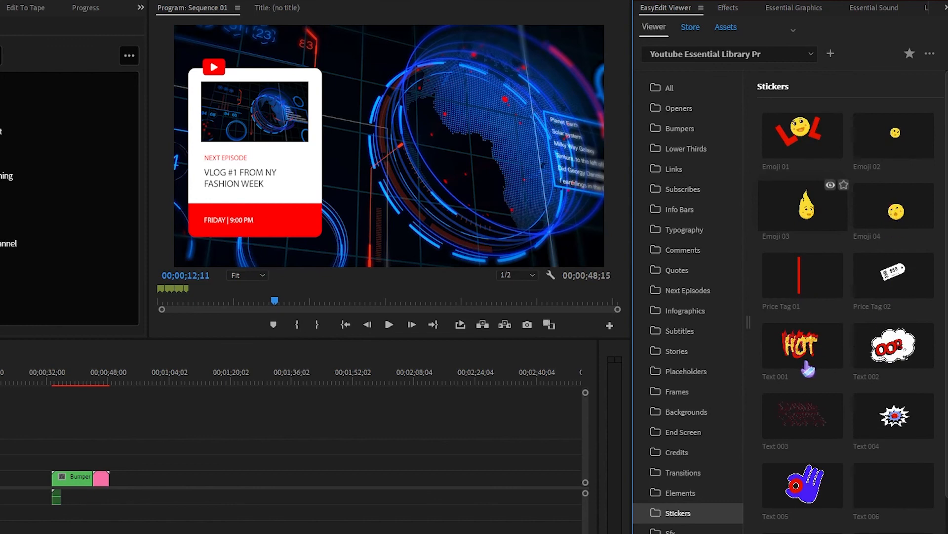
scroll(873, 388, down, 2)
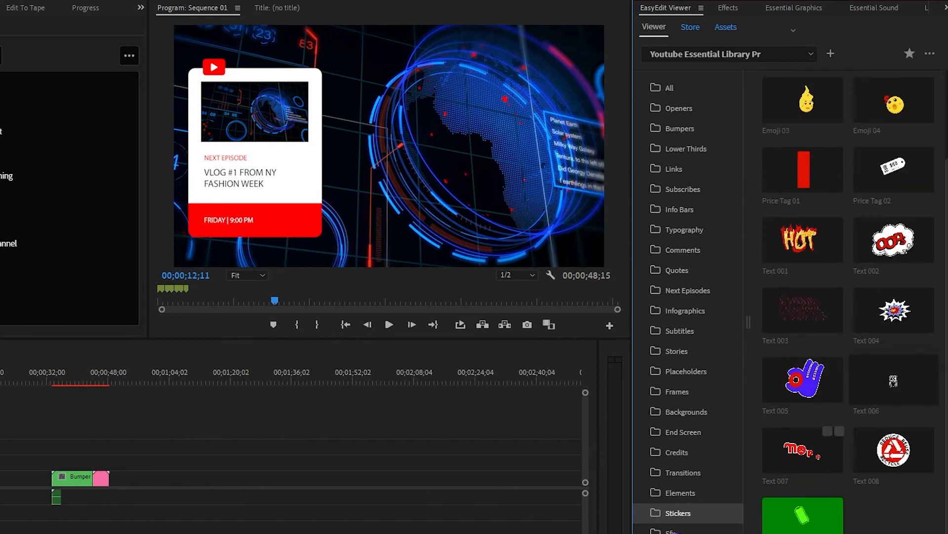
Add Sound Fx 001 from the pack's Sfx category to Sequence 01.
click(690, 531)
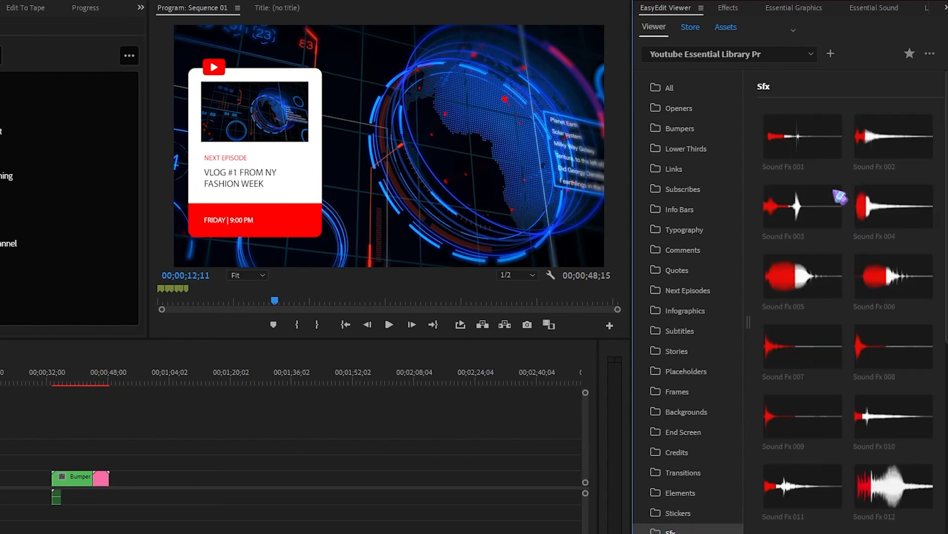
click(785, 148)
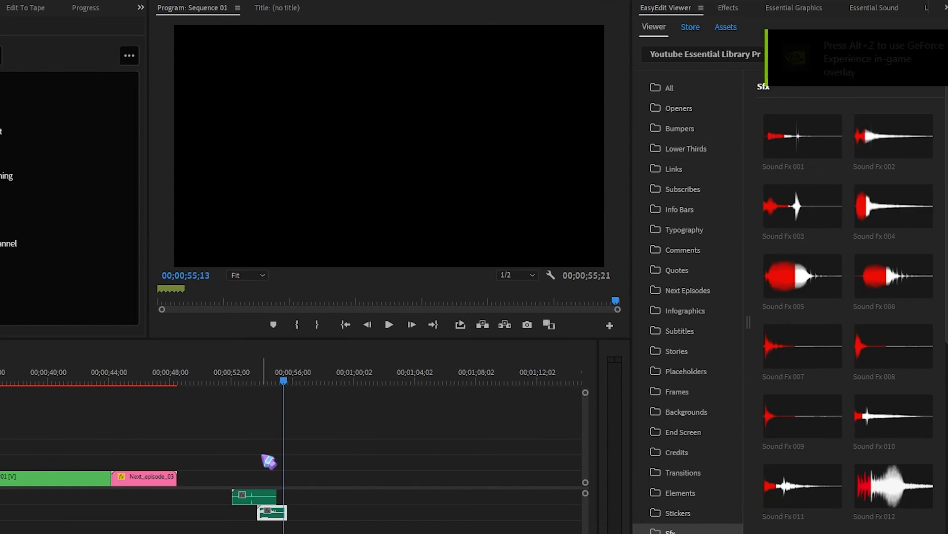
scroll(89, 429, up, 6)
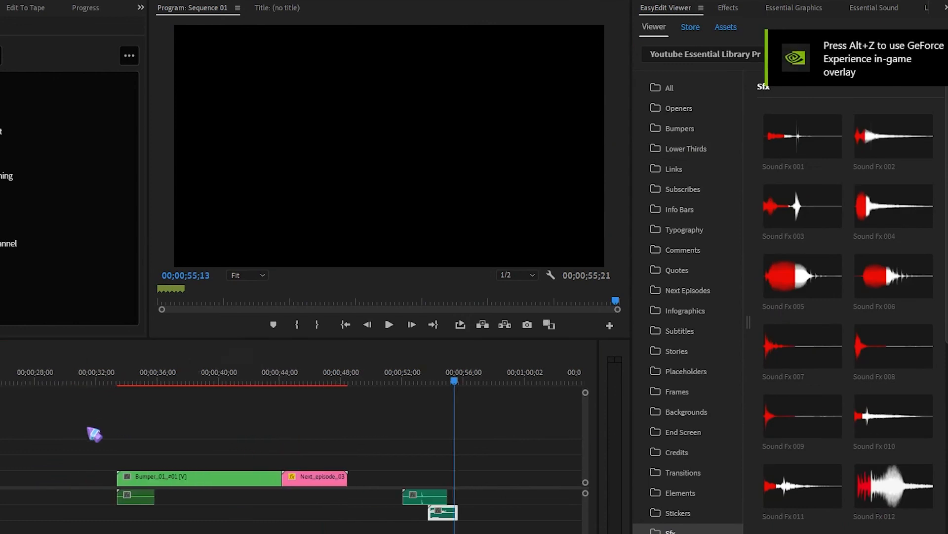
scroll(94, 433, up, 4)
click(0, 375)
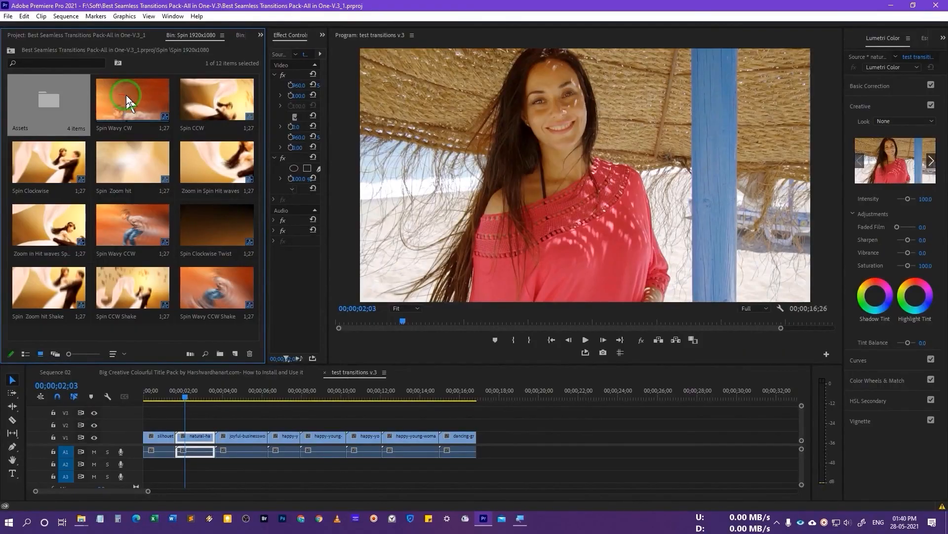
Place the Spin Wavy CW transition over the cut between the first two clips of test transitions v.3 and play it back.
mouse_move(127, 99)
mouse_down()
mouse_move(203, 398)
mouse_move(176, 433)
mouse_up()
click(158, 397)
key(space)
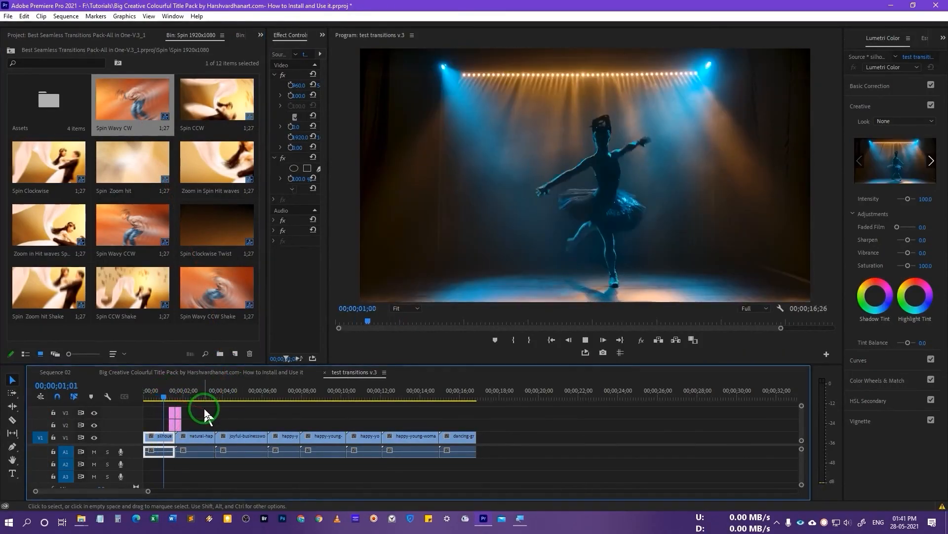
key(space)
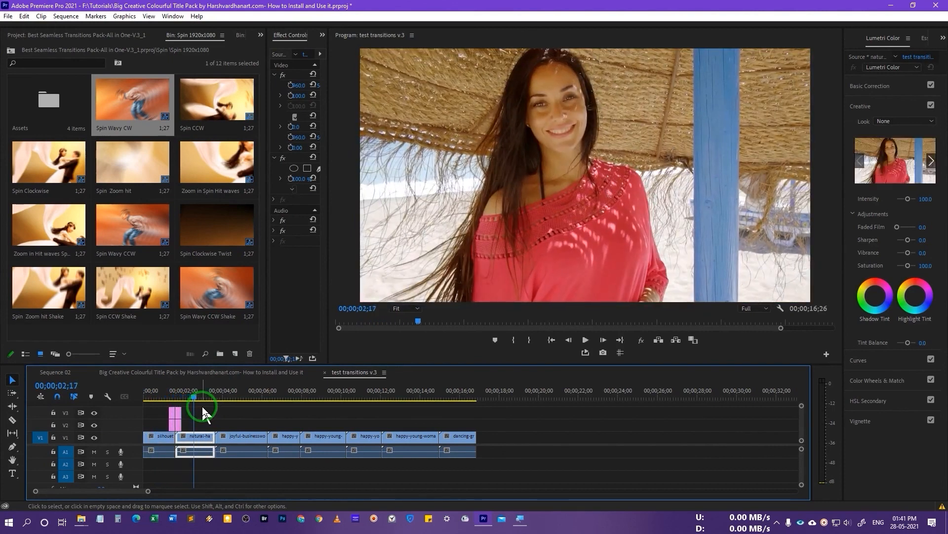
Add the Spin Wavy CCW Shake transition at the cut between the first two clips and play it back.
drag(212, 297, 178, 421)
click(158, 396)
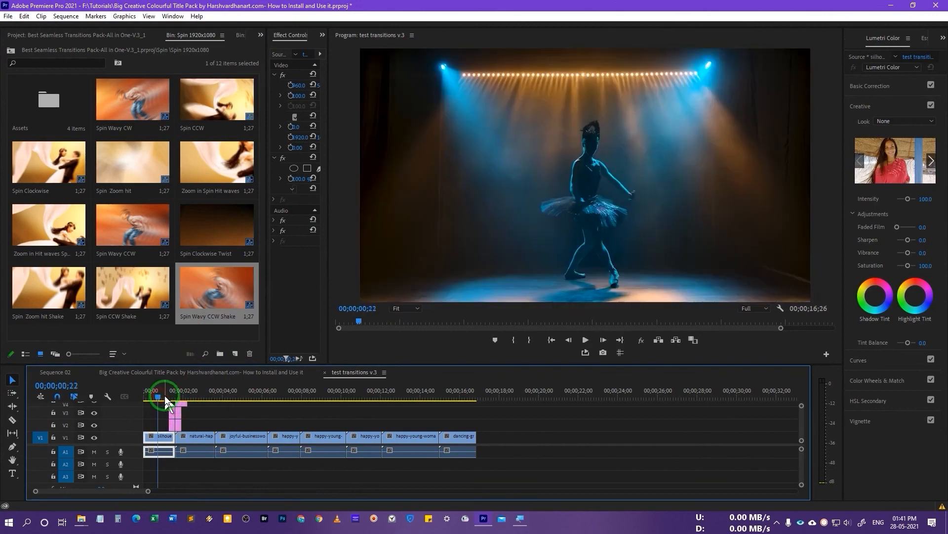
key(space)
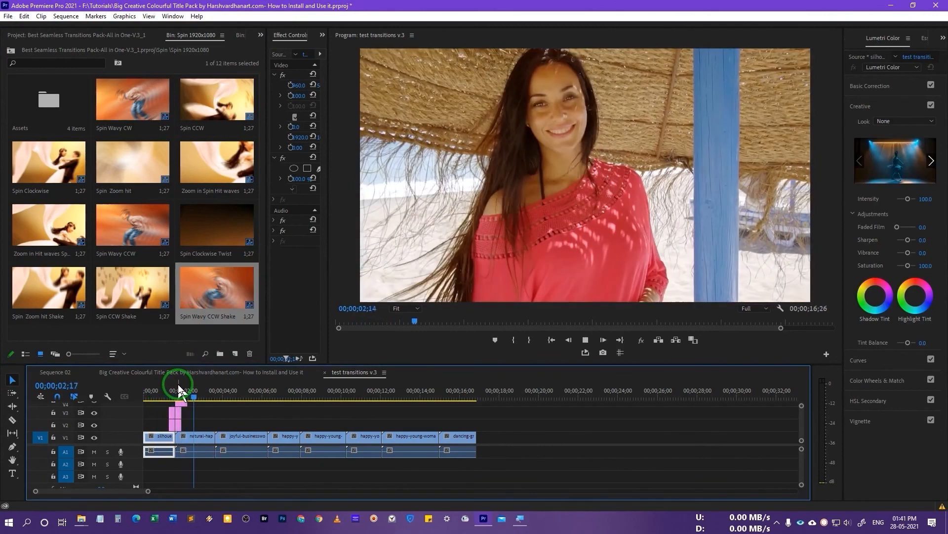